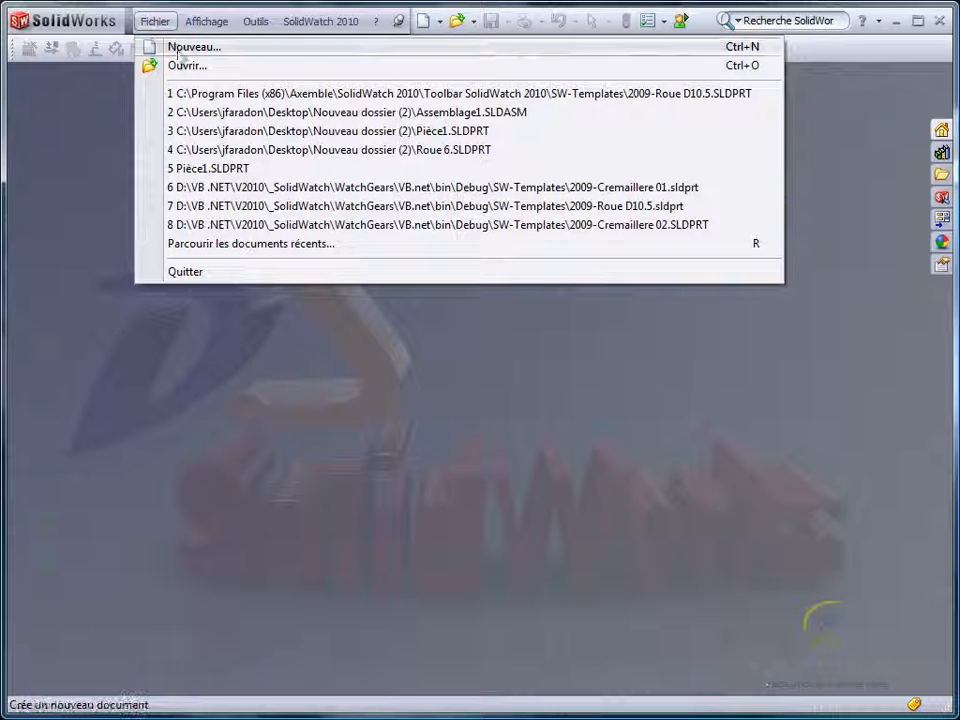
# - Open Engrenage.DXF with the DXF file filter and import it into a new part
pyautogui.click(182, 66)
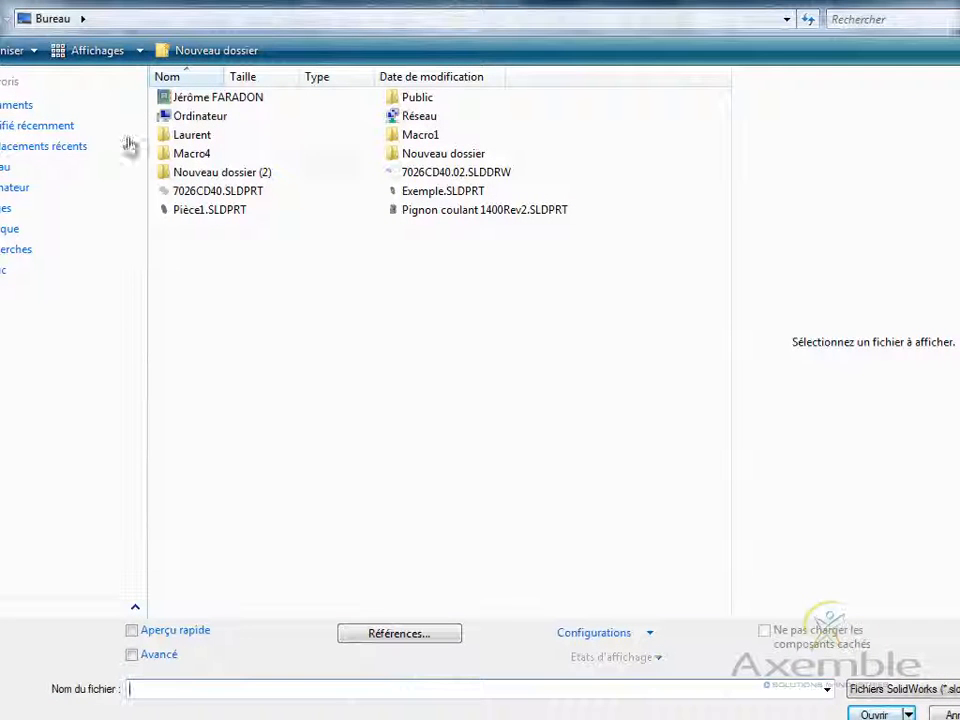
pyautogui.click(892, 689)
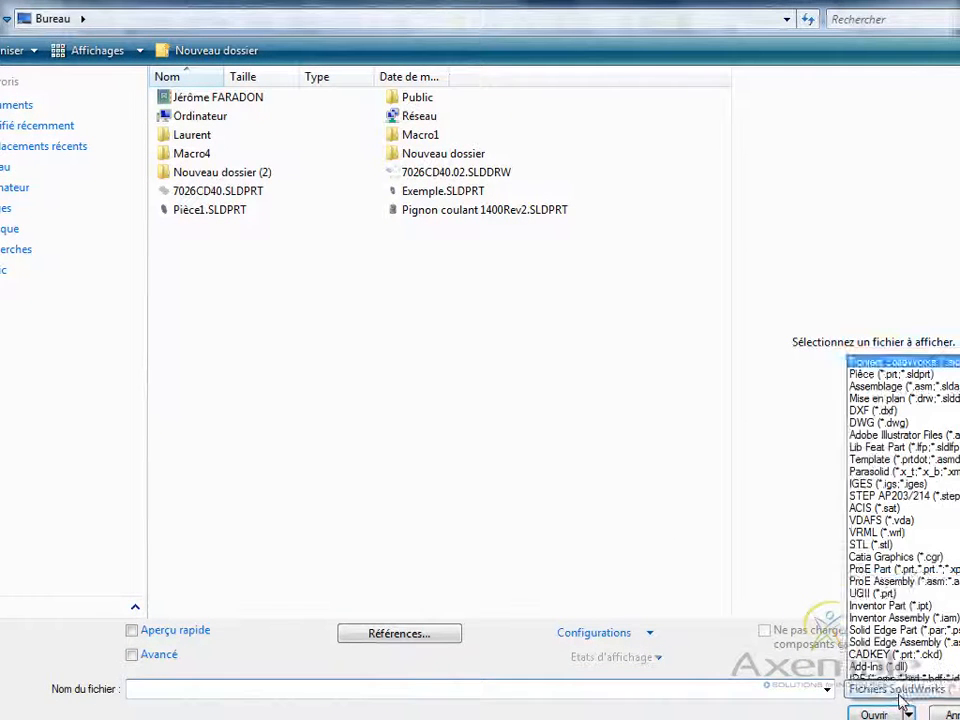
pyautogui.click(906, 392)
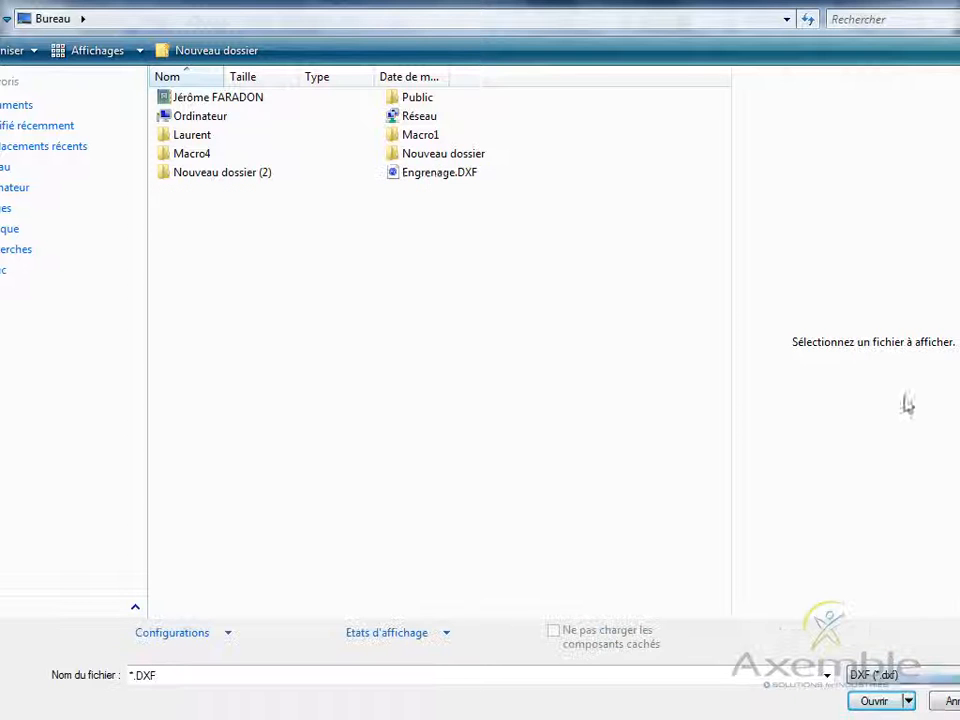
pyautogui.click(437, 174)
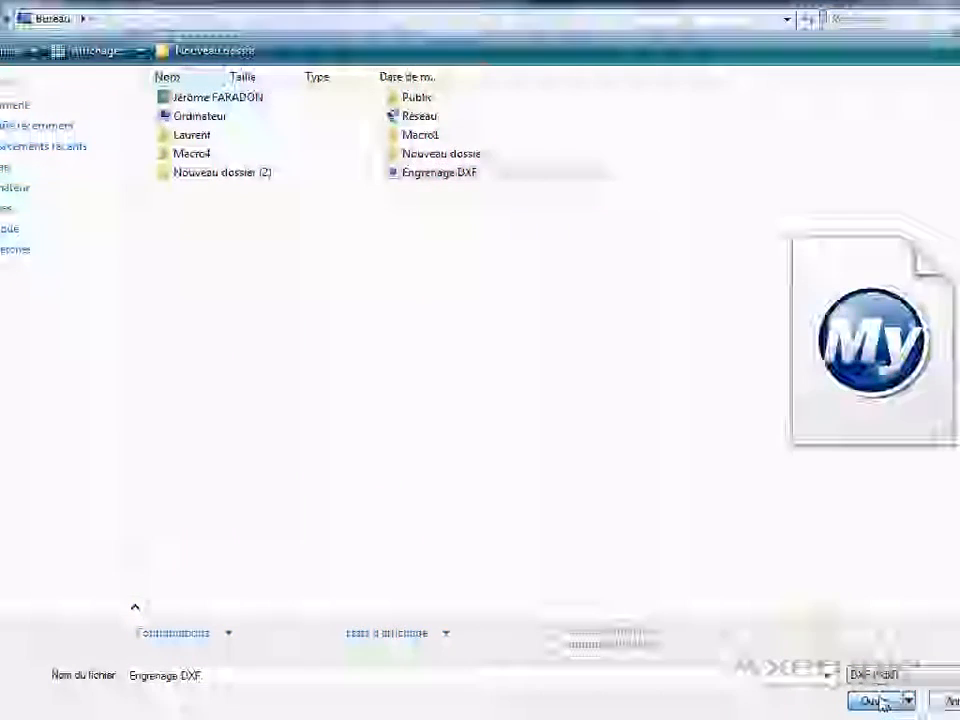
pyautogui.click(874, 701)
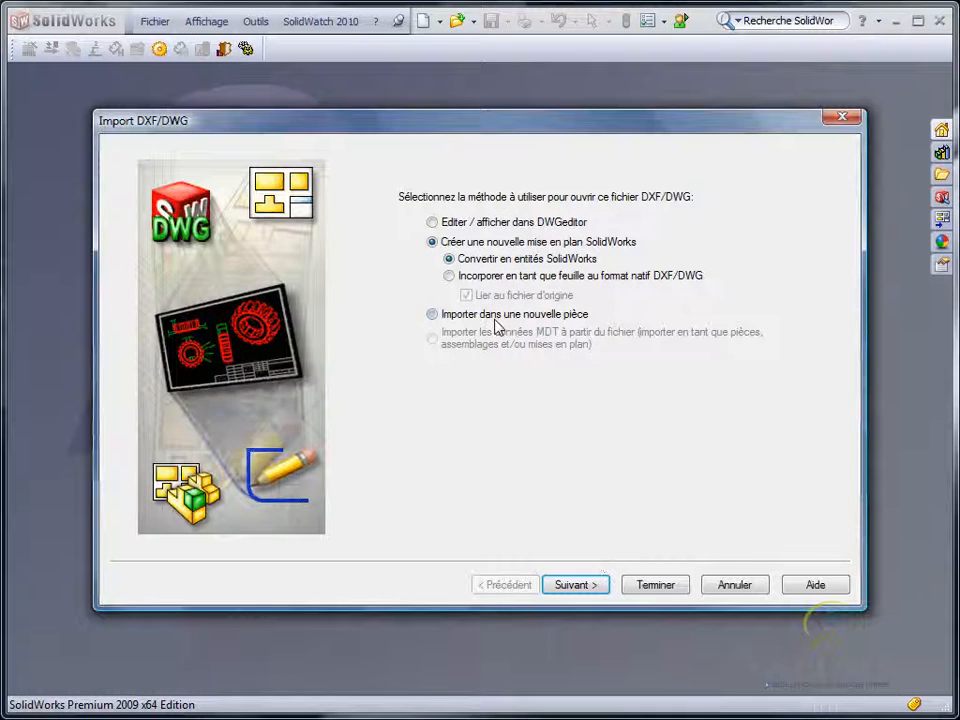
pyautogui.click(495, 316)
pyautogui.click(636, 584)
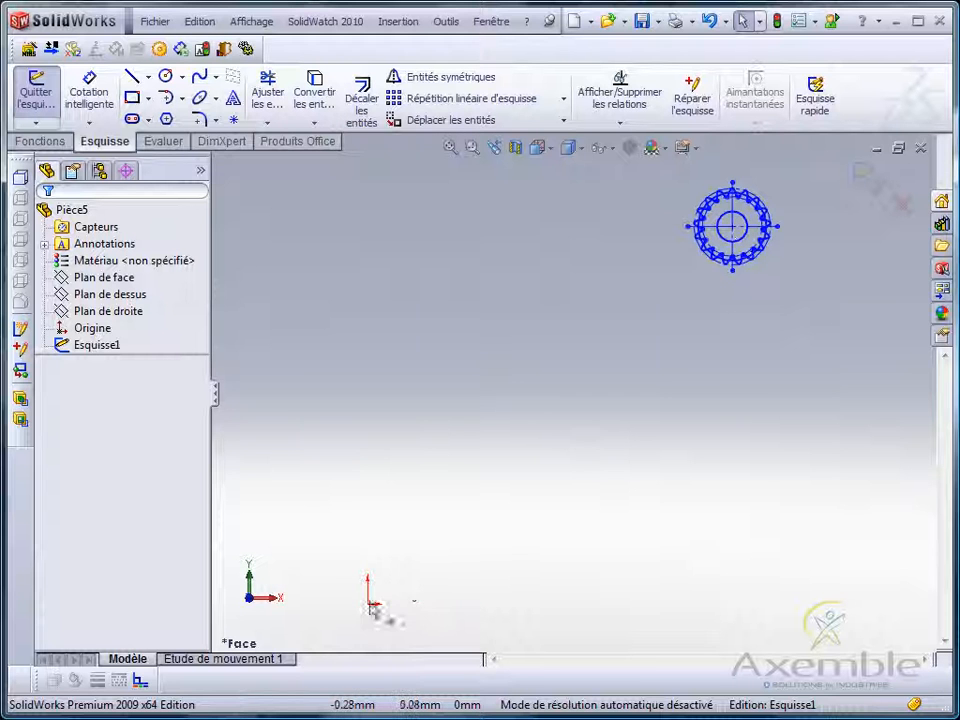
# - Move all the imported gear sketch entities from the gear's centre point to the sketch origin
pyautogui.click(445, 21)
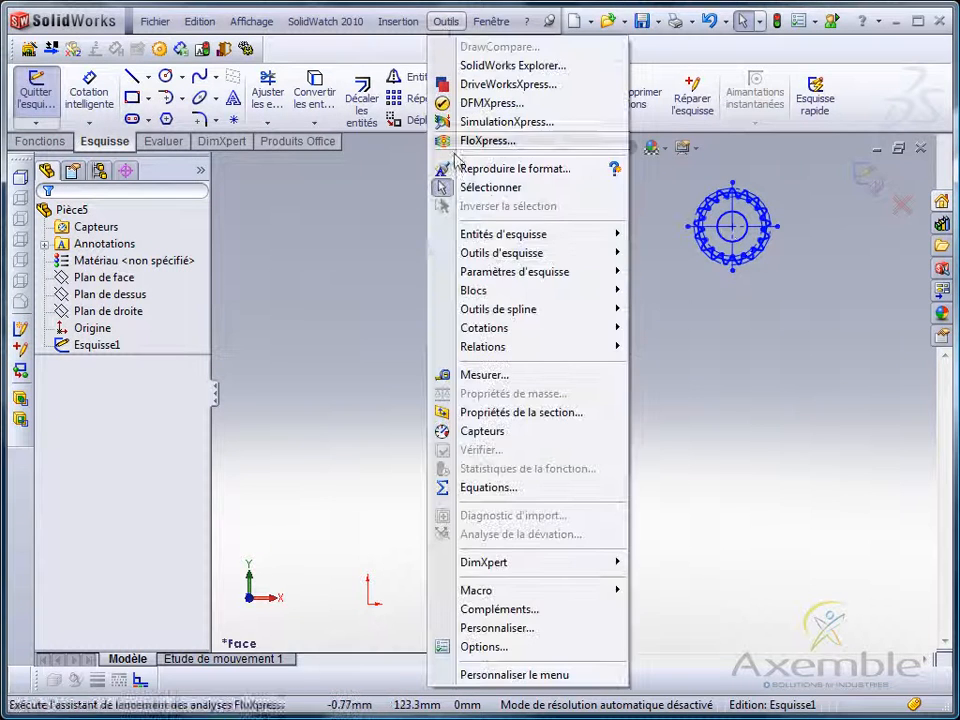
pyautogui.moveTo(480, 253)
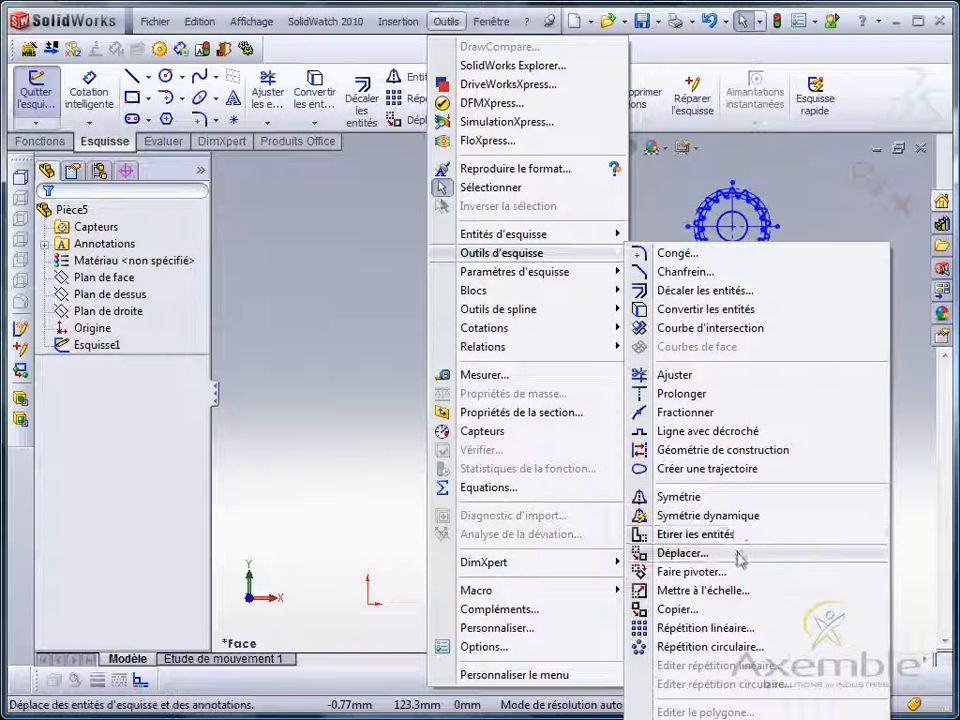
pyautogui.click(682, 553)
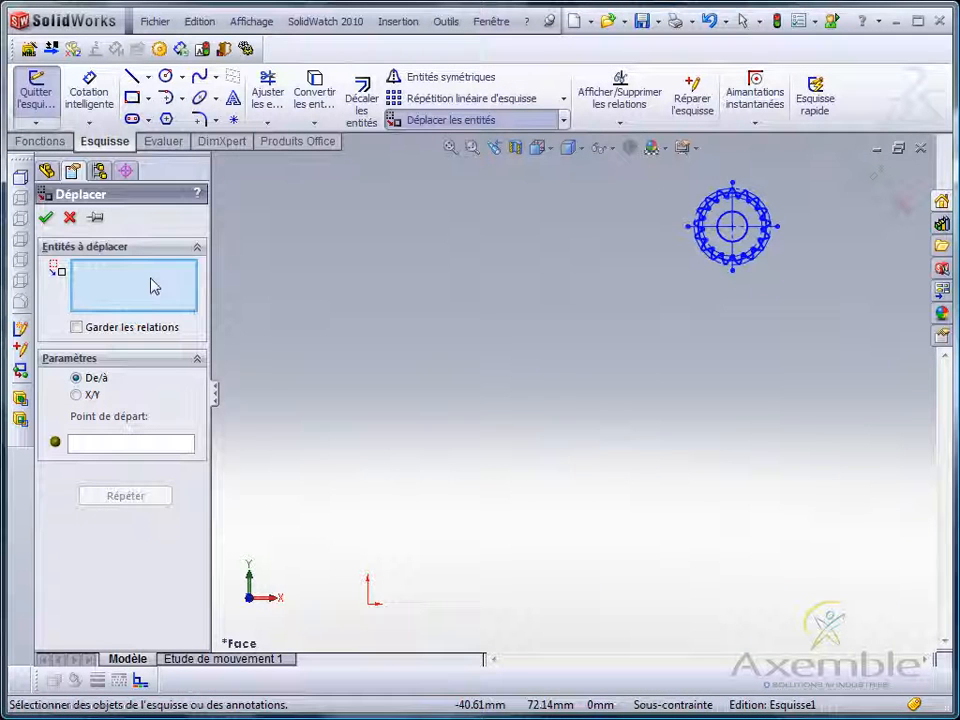
pyautogui.moveTo(638, 160); pyautogui.dragTo(825, 322)
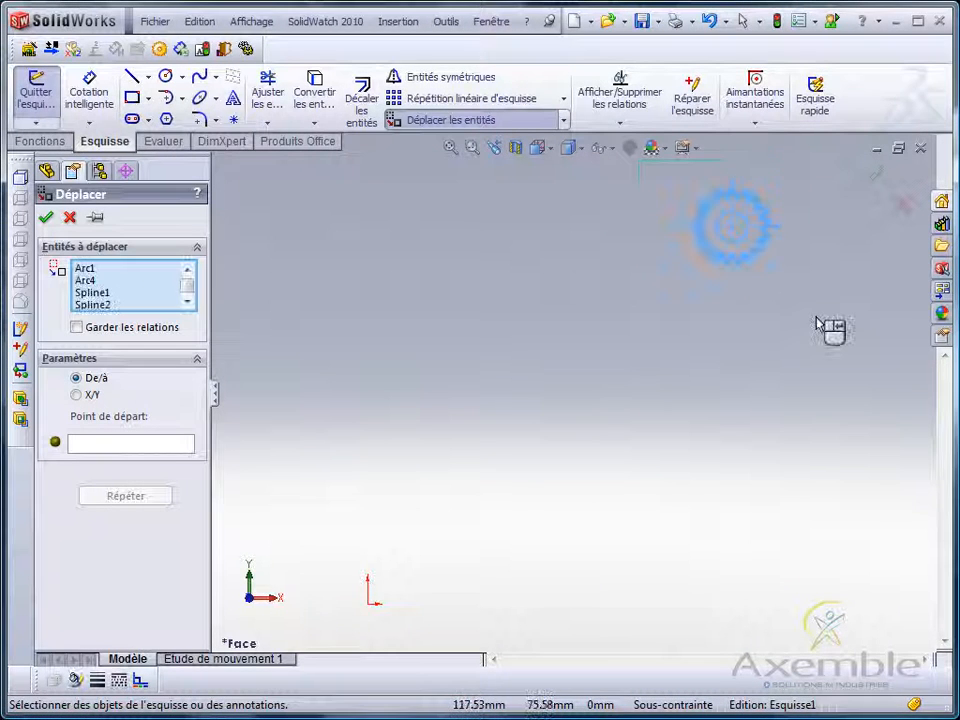
pyautogui.click(137, 446)
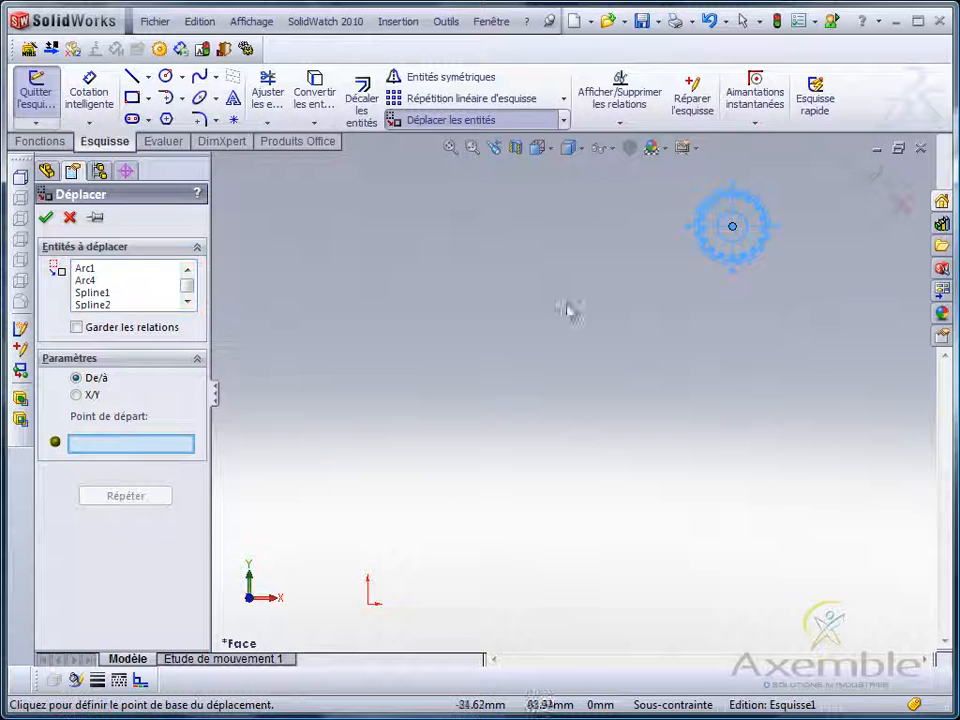
pyautogui.click(733, 227)
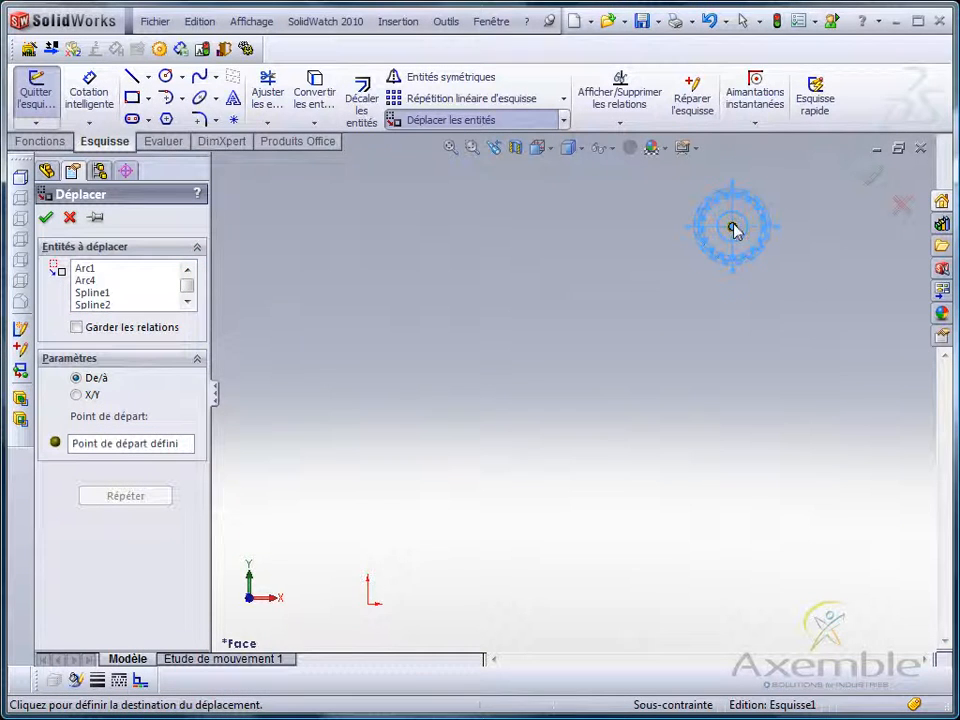
pyautogui.click(368, 604)
# - Convert the 18 mm pitch circle of the gear sketch to construction geometry
pyautogui.press('f')
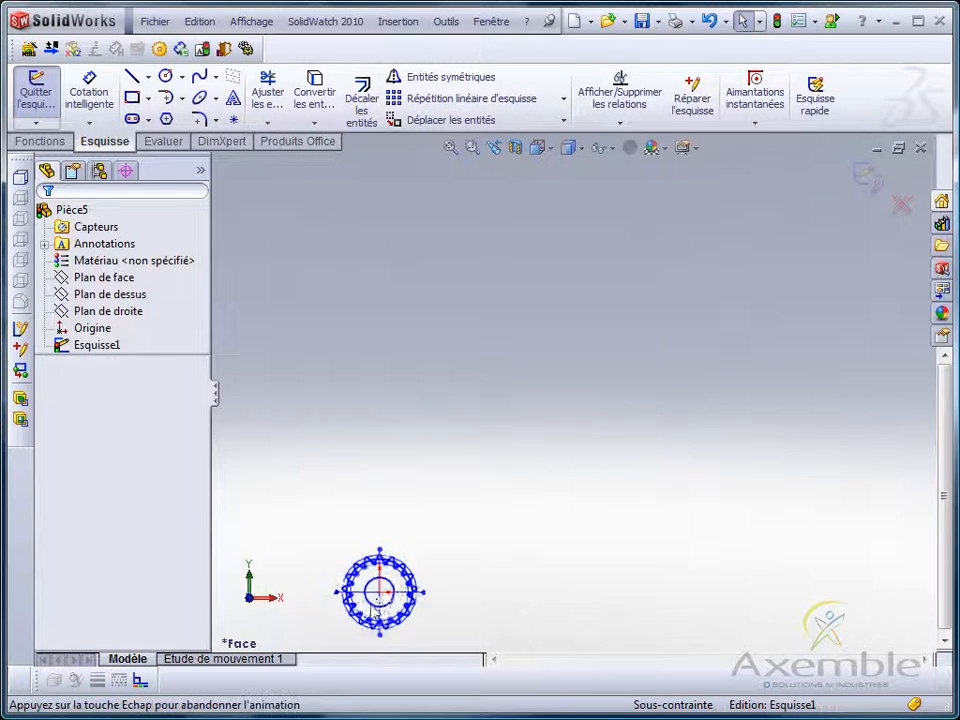
pyautogui.scroll(-3, 403, 572)
pyautogui.scroll(-7, 435, 492)
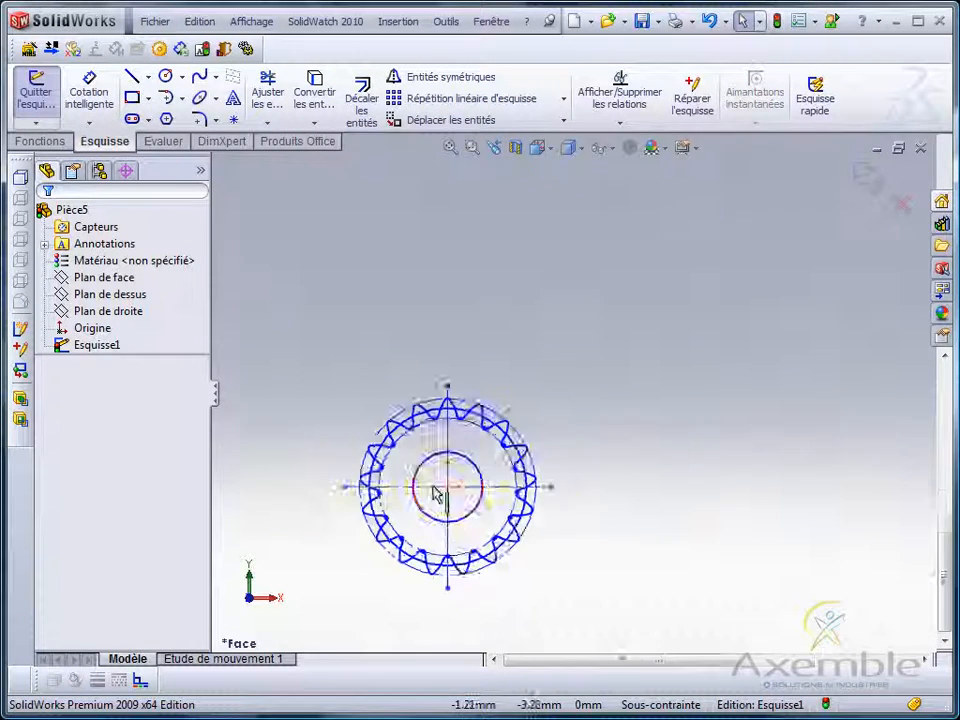
pyautogui.scroll(2, 489, 534)
pyautogui.scroll(-1, 509, 491)
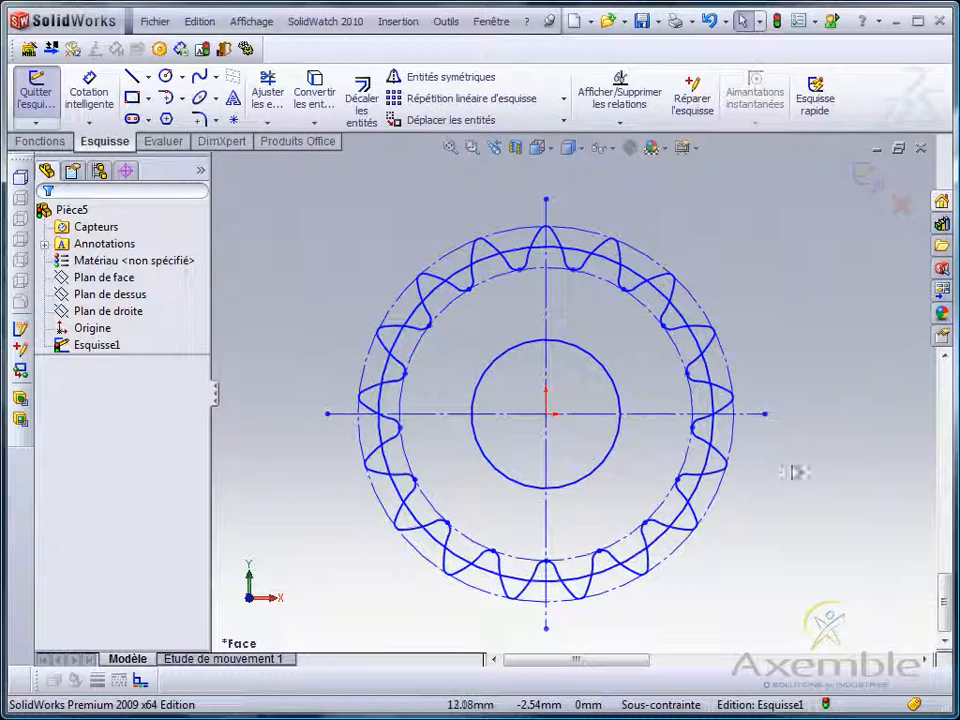
pyautogui.click(714, 441)
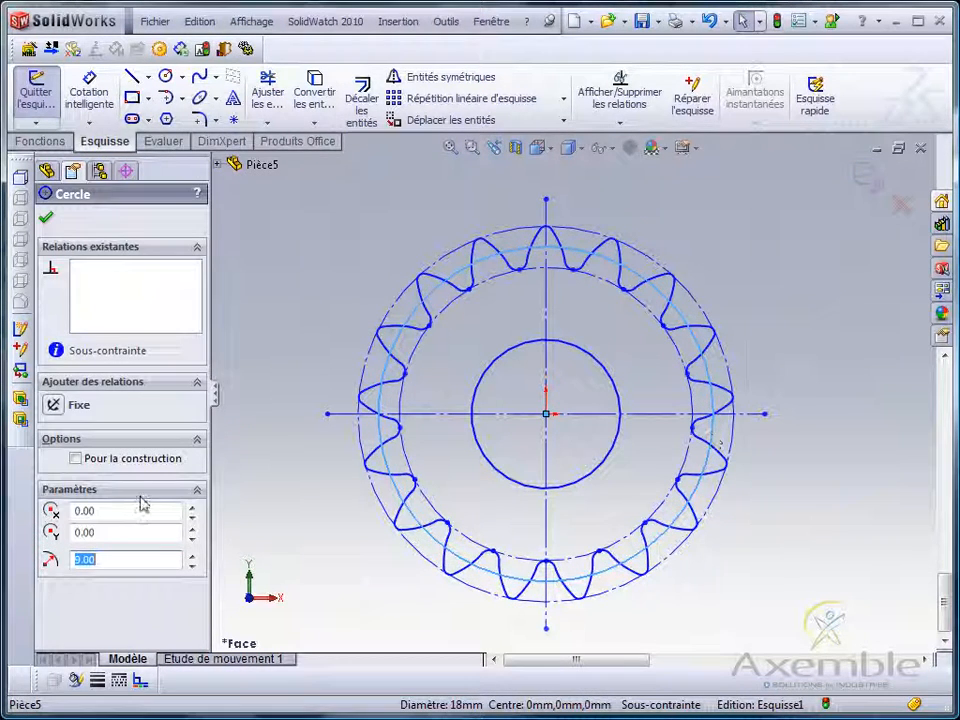
pyautogui.click(257, 531)
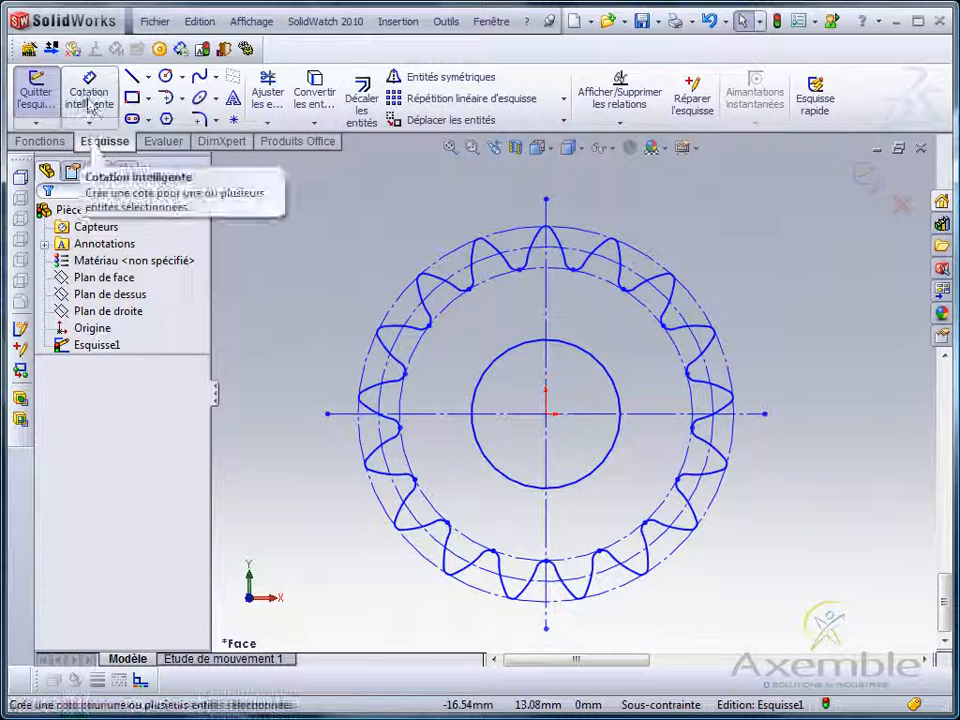
# - Extrude the gear sketch as a blind boss 3 mm deep
pyautogui.click(42, 142)
pyautogui.click(46, 95)
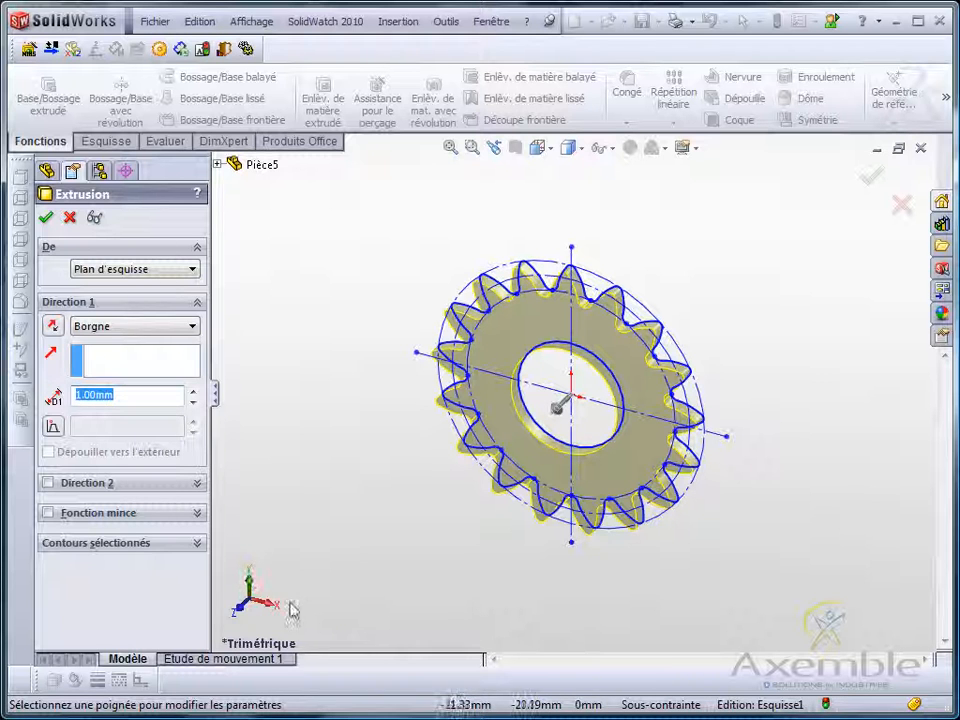
pyautogui.click(193, 390)
pyautogui.click(193, 390)
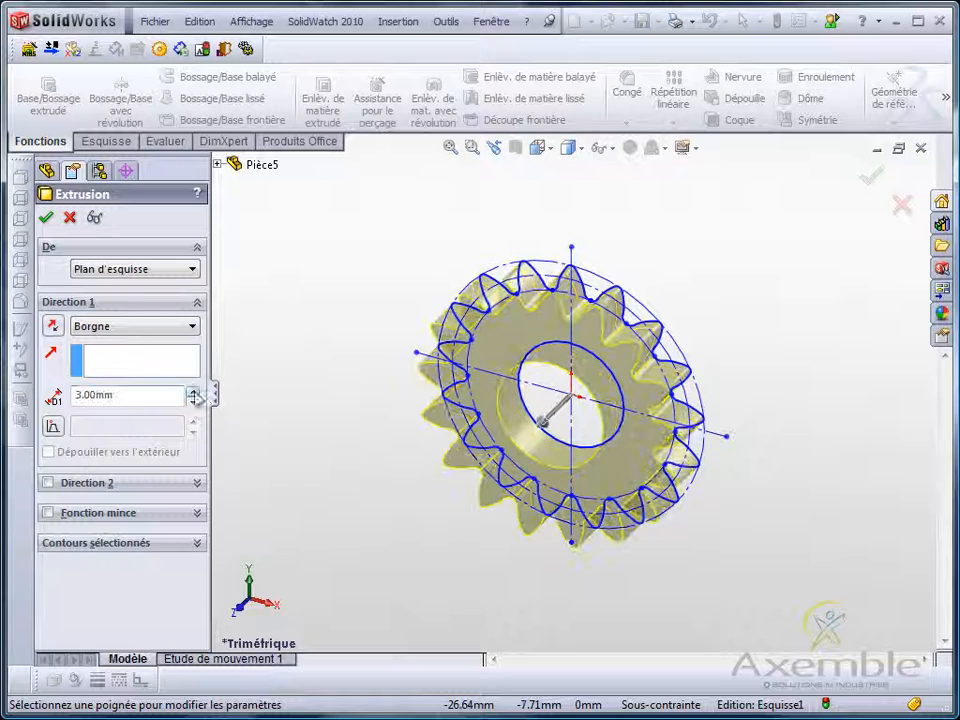
pyautogui.click(46, 218)
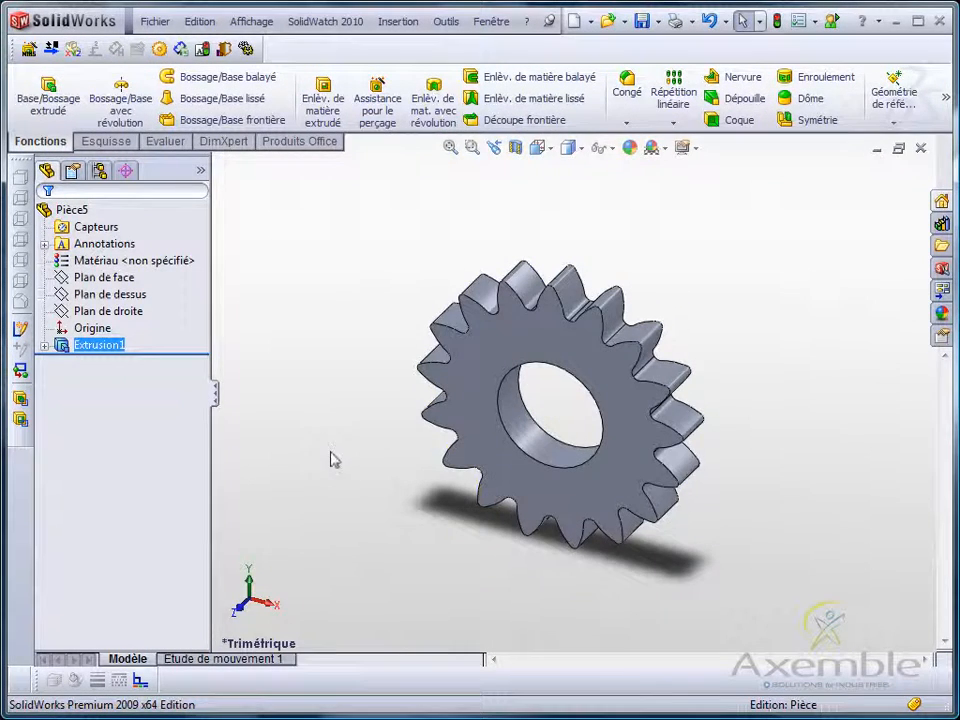
# - Start a new sketch on Plan de face and show Esquisse1 under the extrusion
pyautogui.hotkey('ctrl', '1')
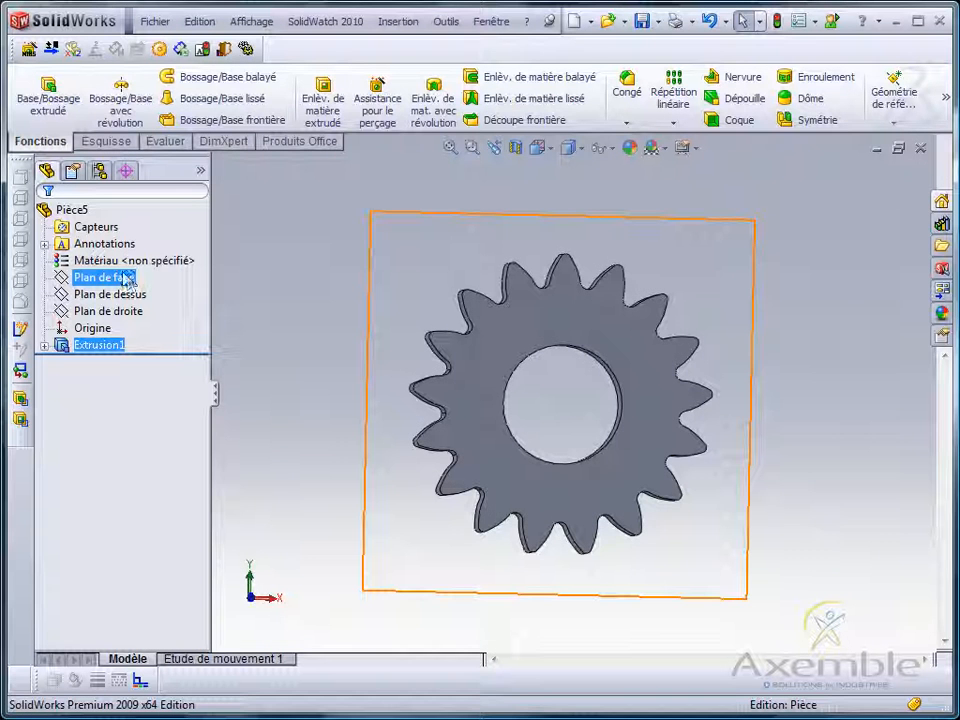
pyautogui.click(119, 280)
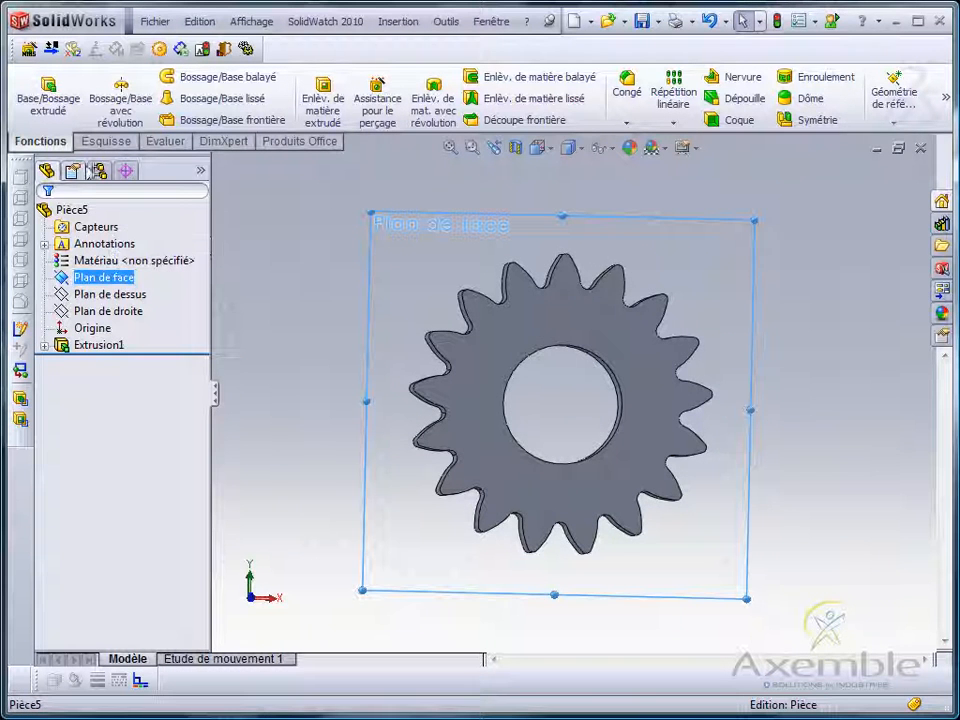
pyautogui.click(100, 144)
pyautogui.click(36, 90)
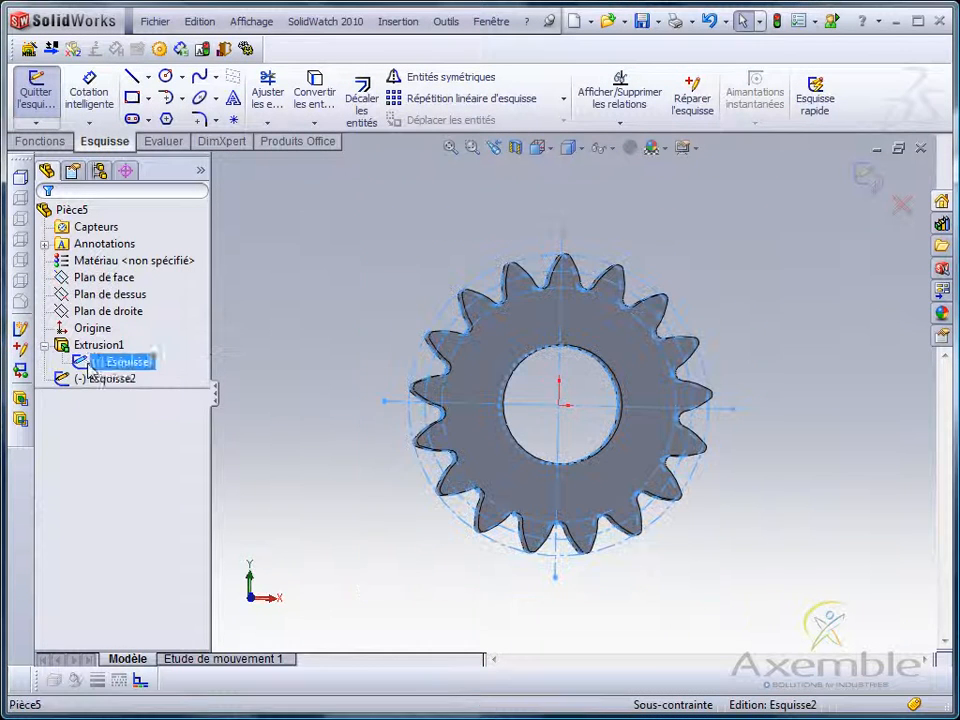
pyautogui.rightClick(110, 362)
pyautogui.click(100, 338)
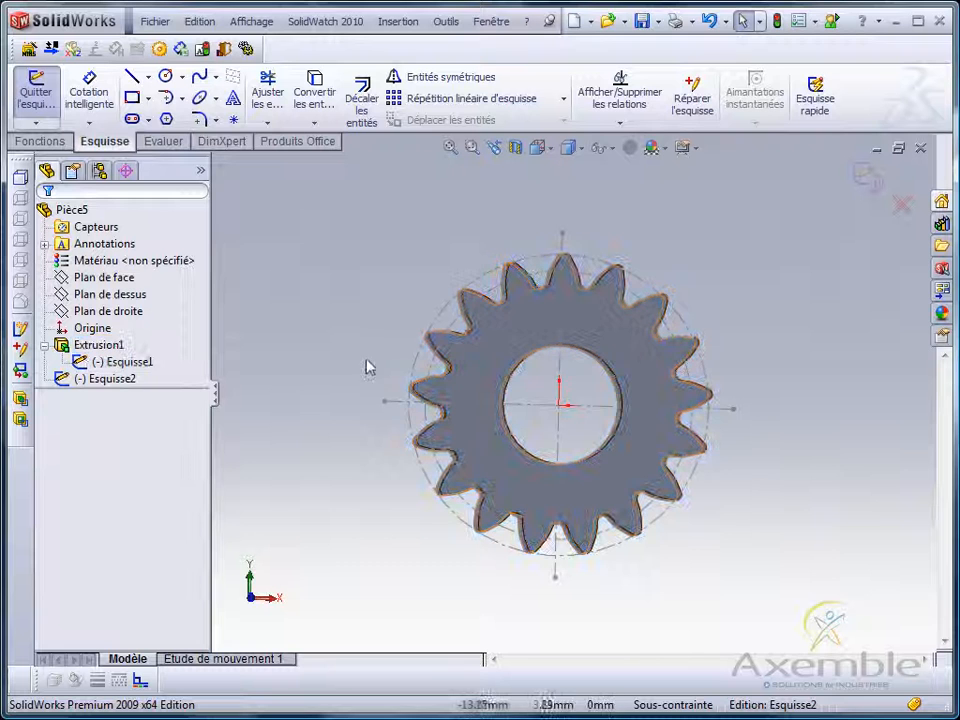
# - Convert the three construction circles and two centre axes of Esquisse1 into entities of the new sketch
pyautogui.click(420, 360)
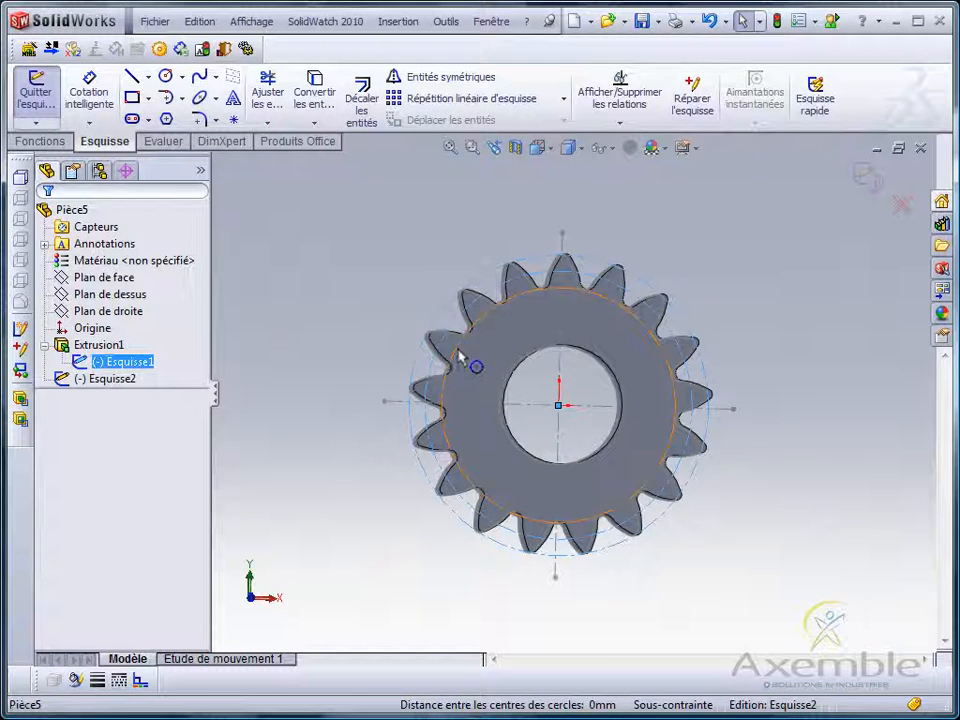
pyautogui.keyDown('ctrl'); pyautogui.click(561, 378); pyautogui.keyUp('ctrl')
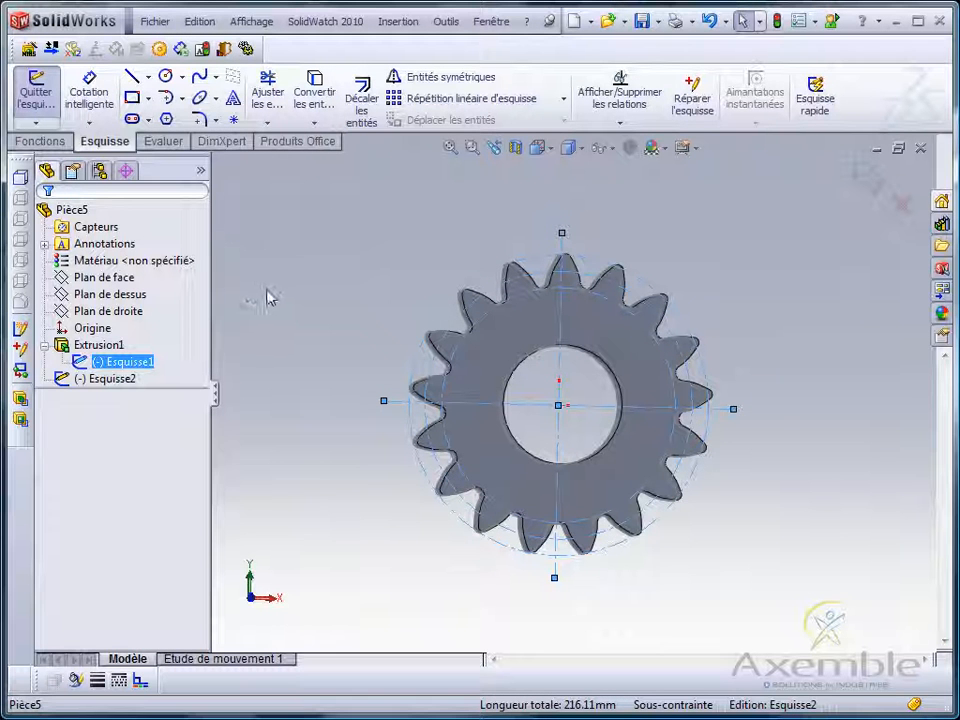
pyautogui.click(315, 95)
# - Make all the converted circles and axes construction geometry, except the 18 mm pitch circle, which is a solid line
pyautogui.moveTo(315, 180)
pyautogui.mouseDown()
pyautogui.moveTo(750, 578)
pyautogui.moveTo(789, 617)
pyautogui.moveTo(784, 625)
pyautogui.mouseUp()
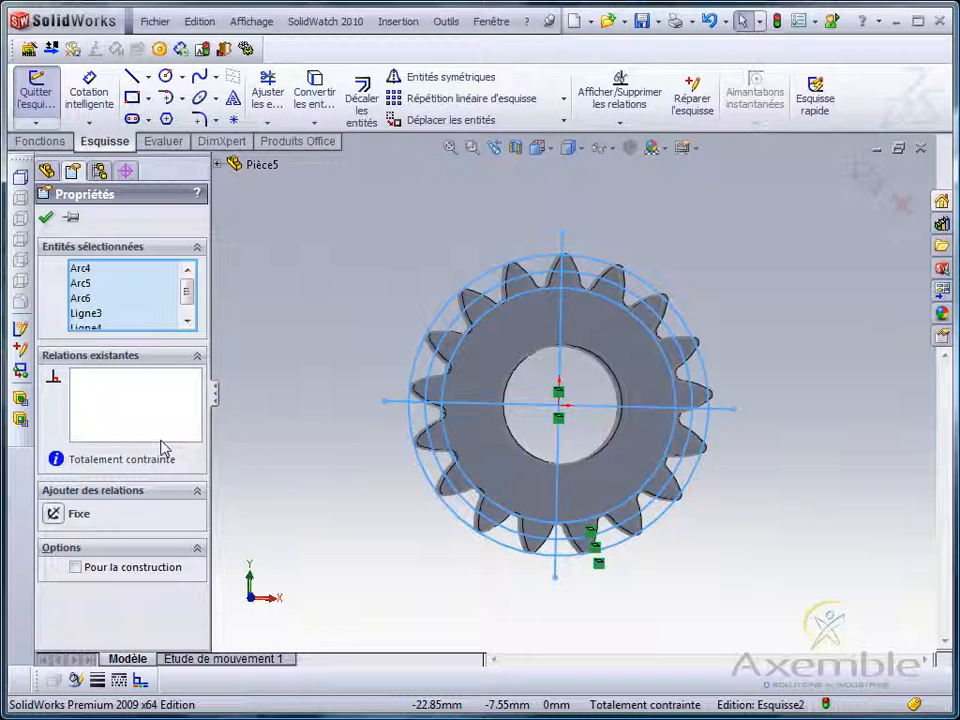
pyautogui.click(100, 568)
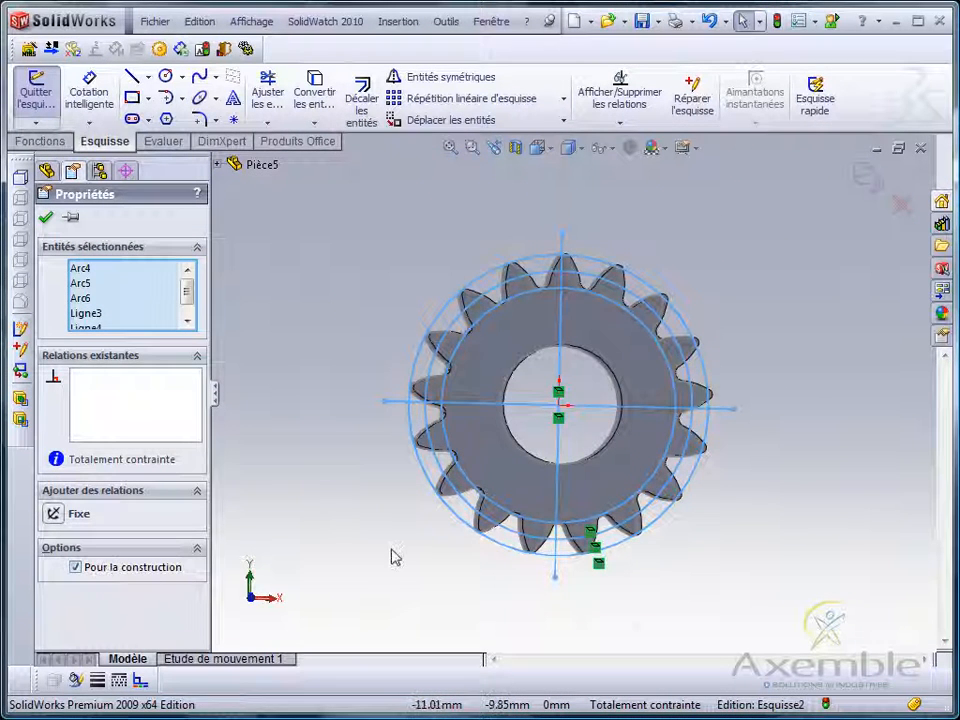
pyautogui.click(373, 562)
pyautogui.click(425, 429)
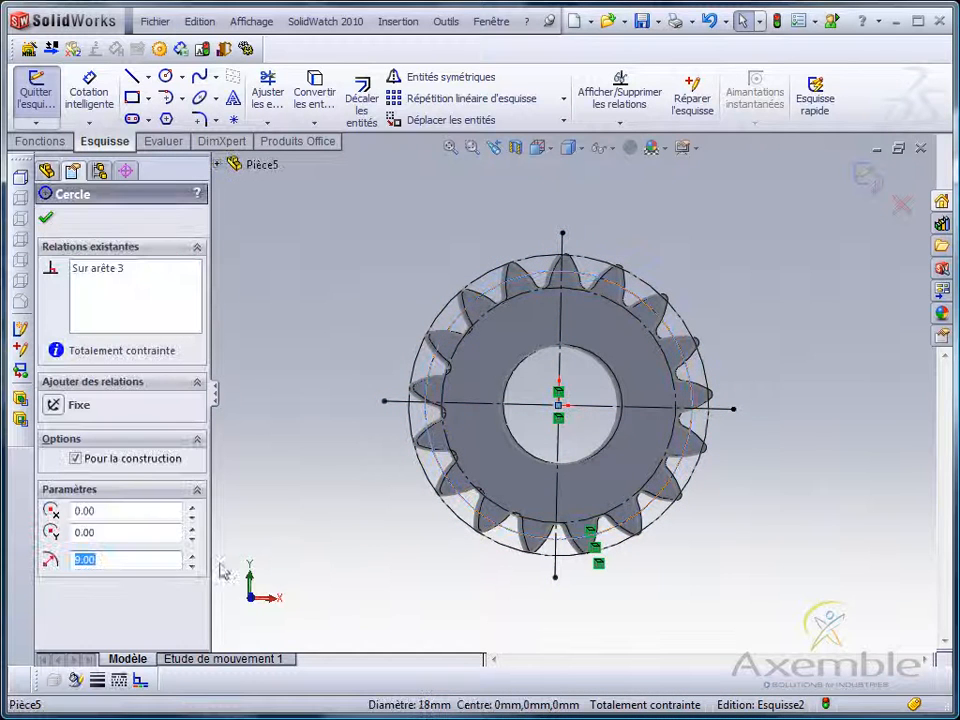
pyautogui.click(76, 458)
pyautogui.click(300, 494)
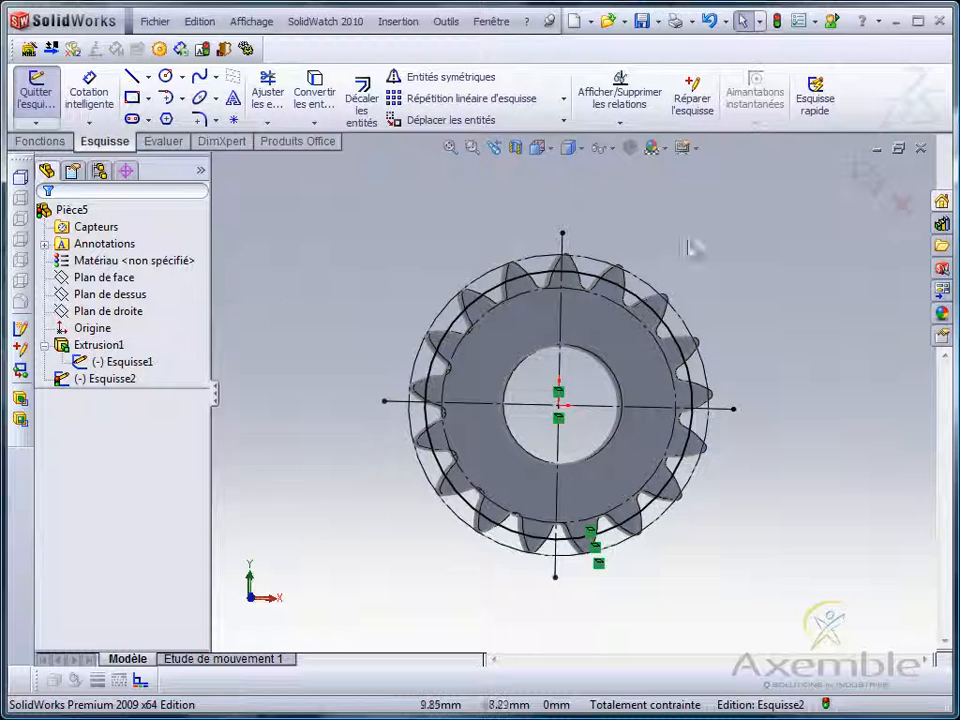
# - Add diameter dimensions to the root circle and the pitch circle, placed beside the gear
pyautogui.click(92, 94)
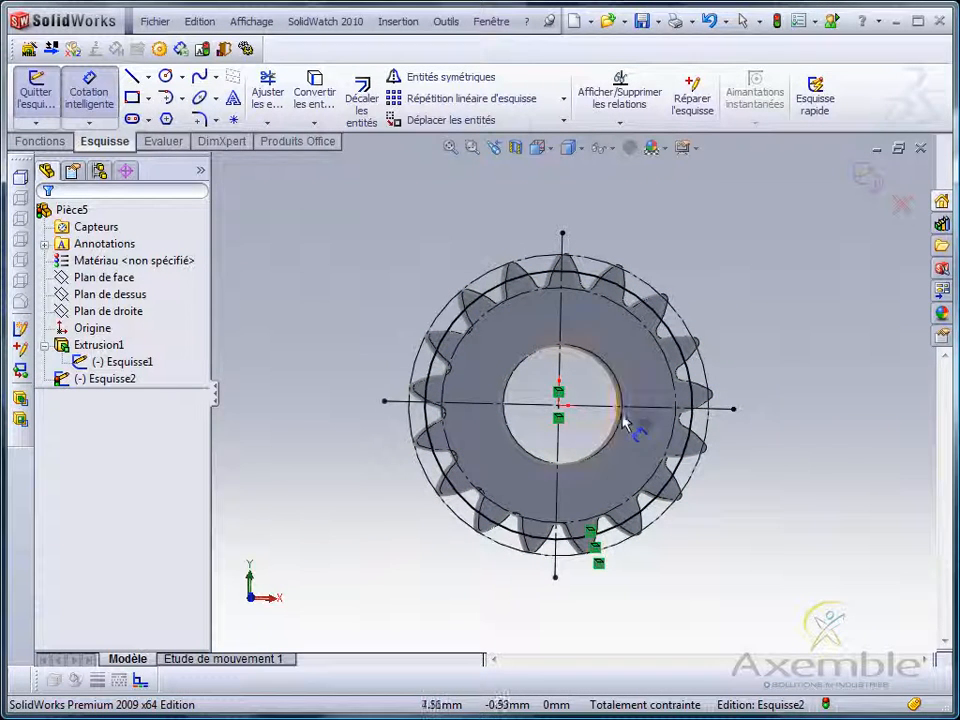
pyautogui.click(679, 403)
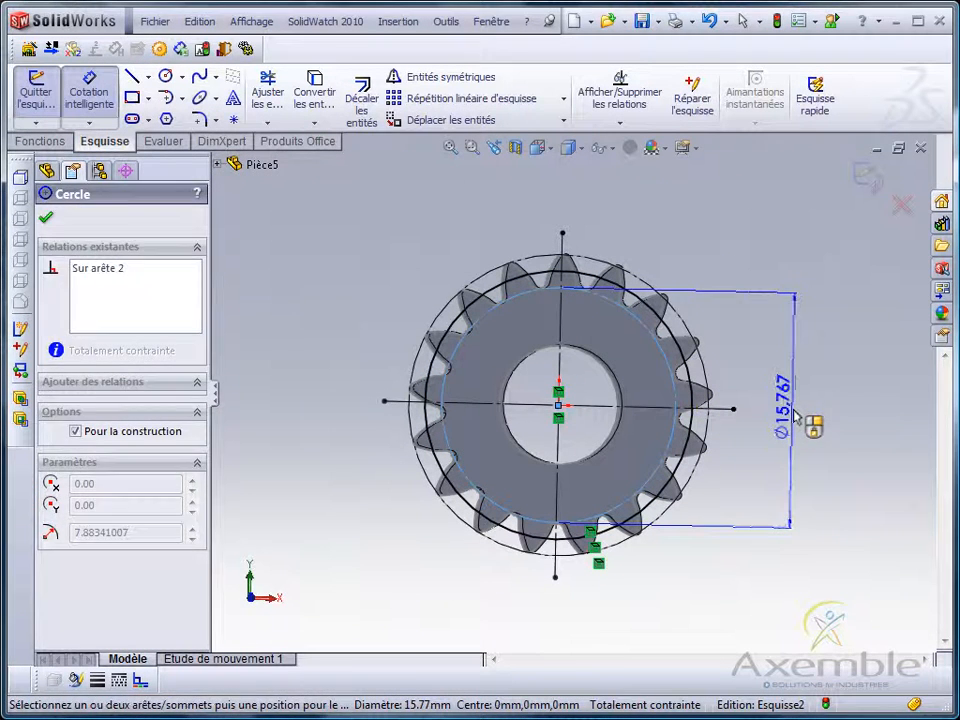
pyautogui.click(797, 418)
pyautogui.click(505, 388)
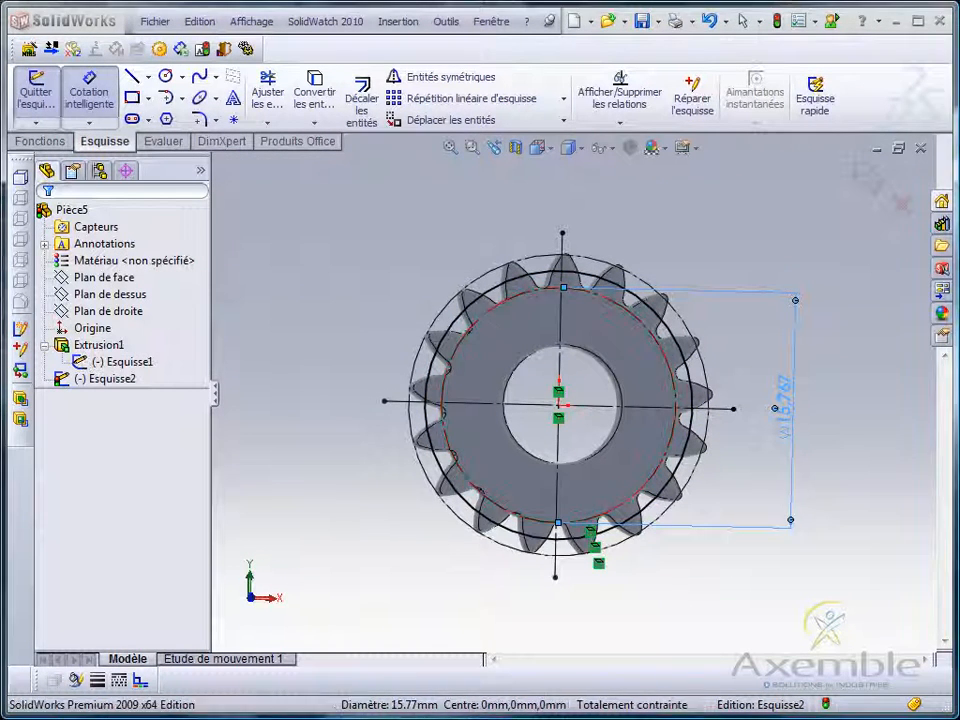
pyautogui.click(710, 398)
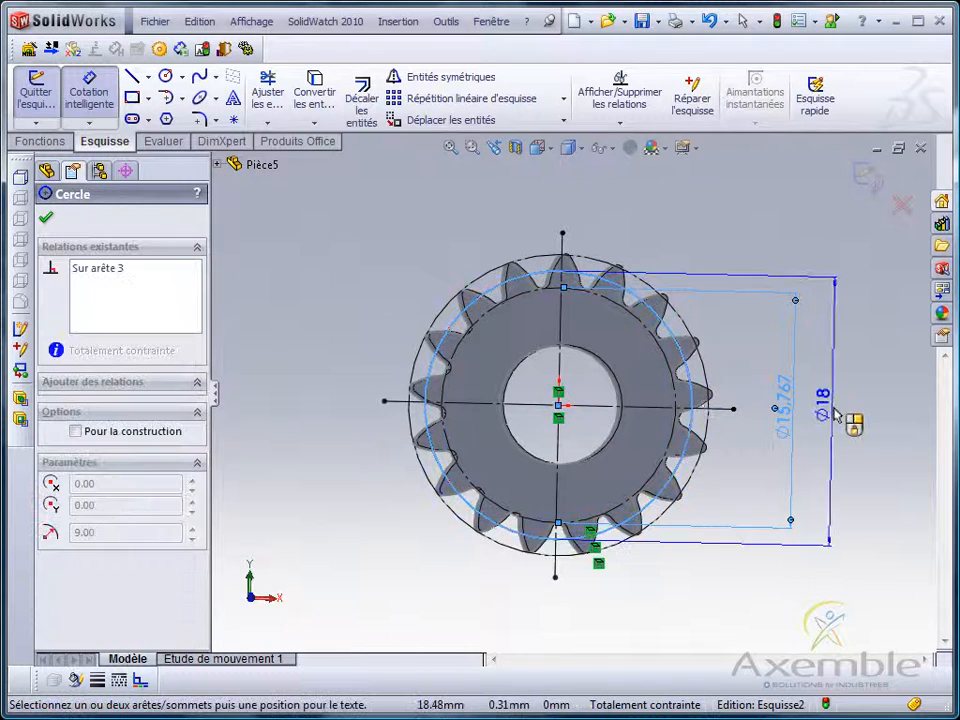
pyautogui.click(835, 413)
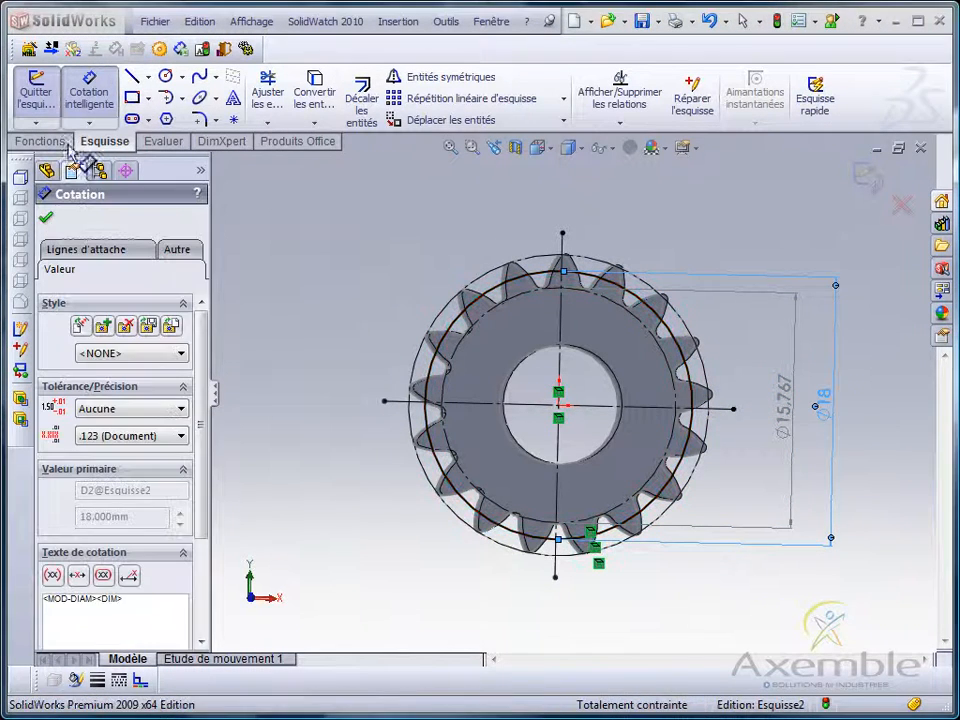
# - Add a diameter dimension to the outer circle outside the two existing dimensions, and exit the sketch
pyautogui.click(702, 376)
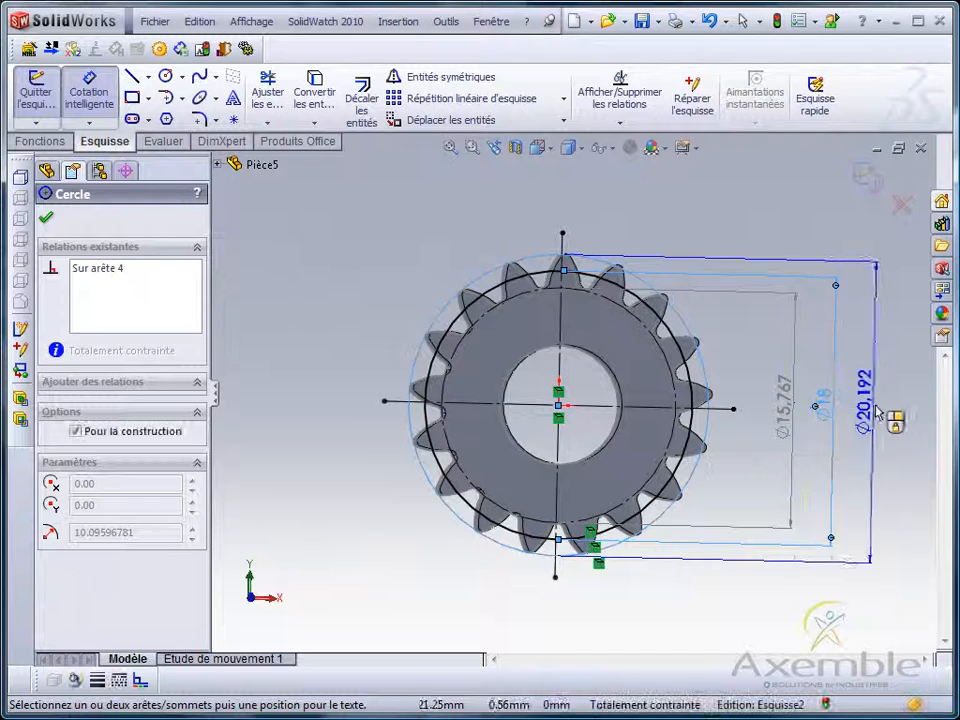
pyautogui.click(856, 403)
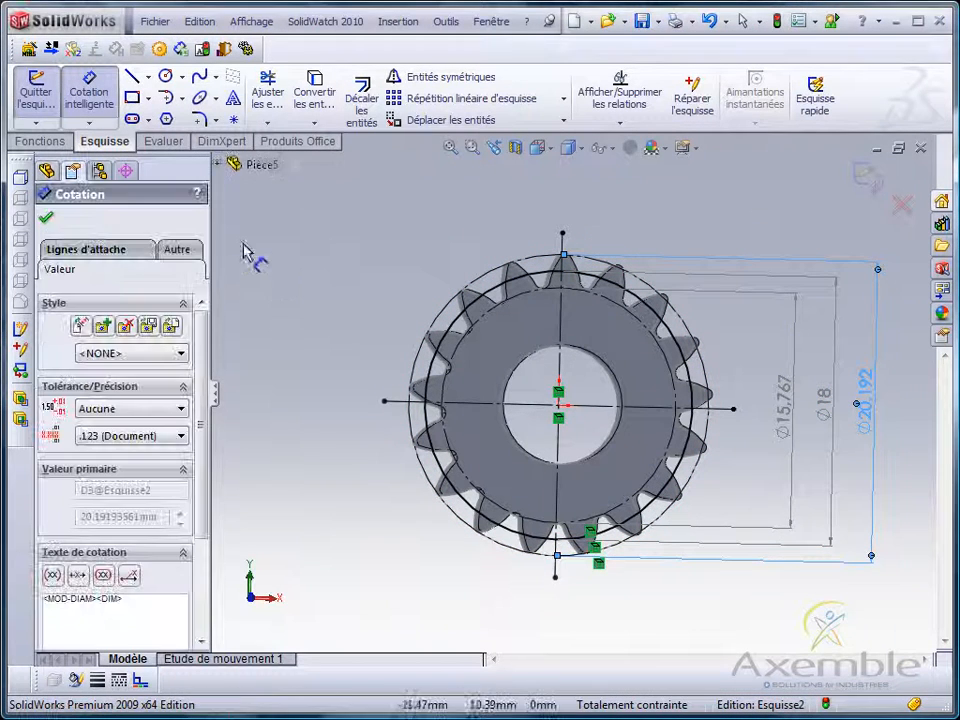
pyautogui.click(283, 256)
pyautogui.click(866, 176)
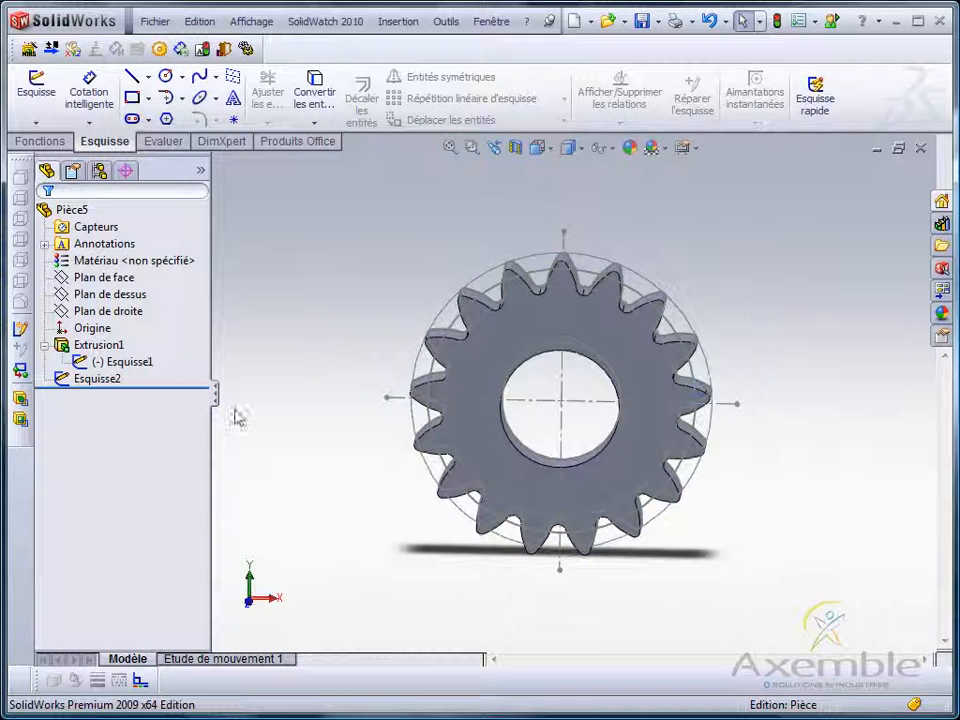
# - Rename the sketch Esquisse2 as Sizes
pyautogui.click(97, 382)
pyautogui.click(97, 382)
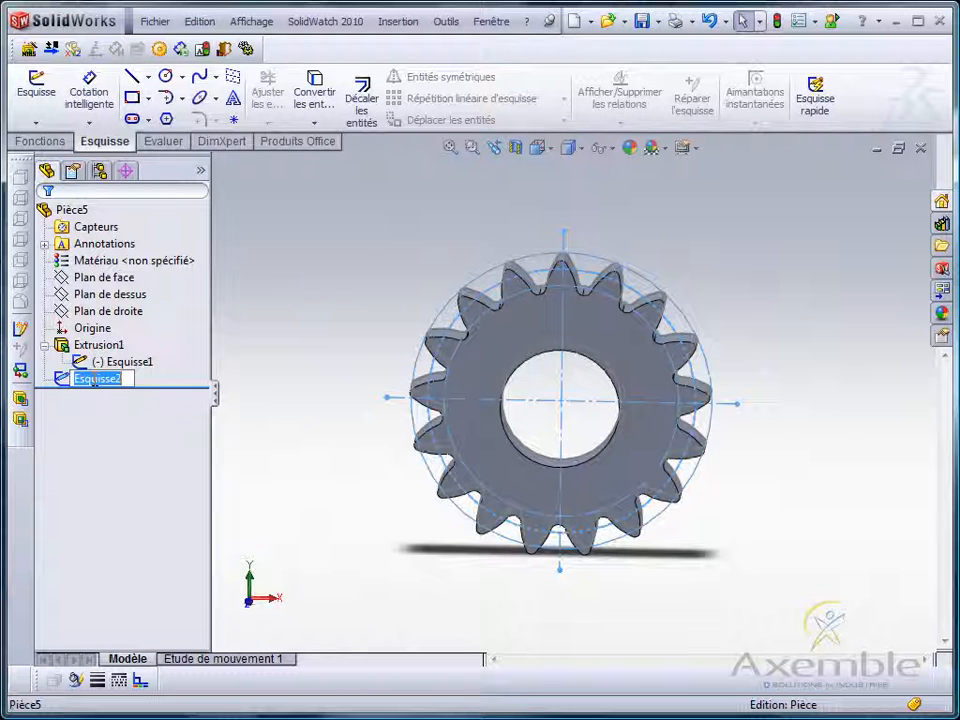
pyautogui.write('Siz')
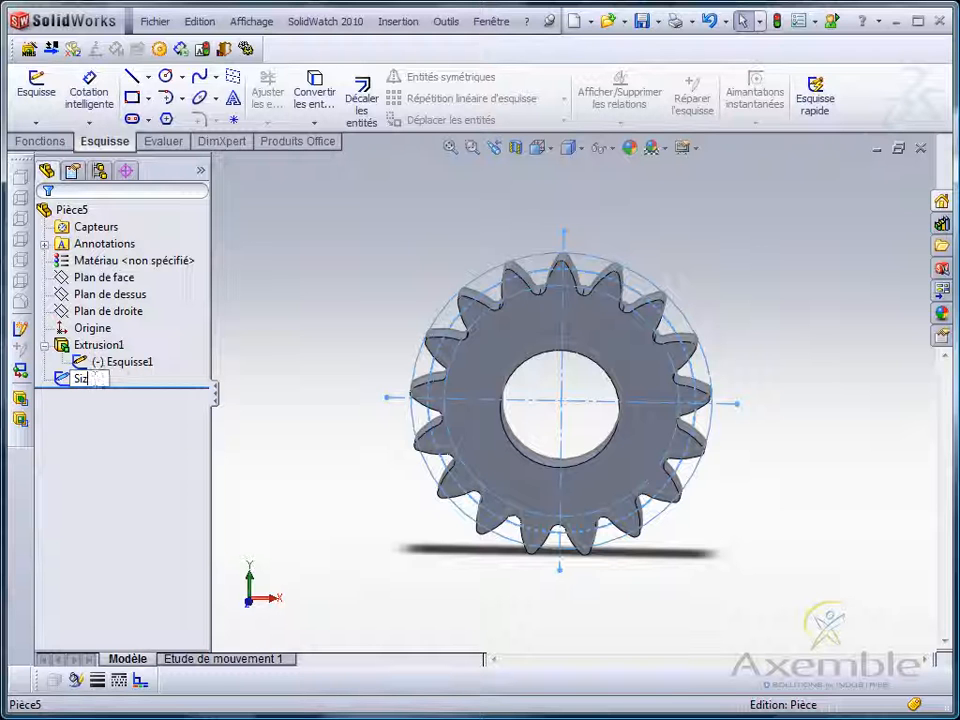
pyautogui.write('es')
pyautogui.press('Return')
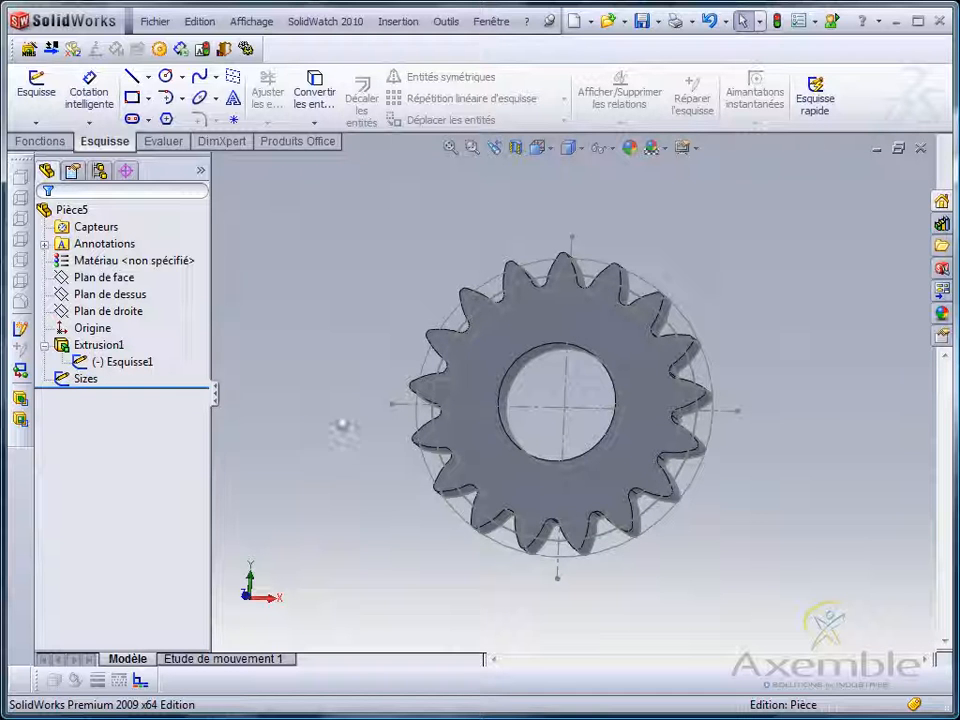
# - Add a custom text property named Type with the value 1 to the part's file properties
pyautogui.click(155, 21)
pyautogui.click(200, 394)
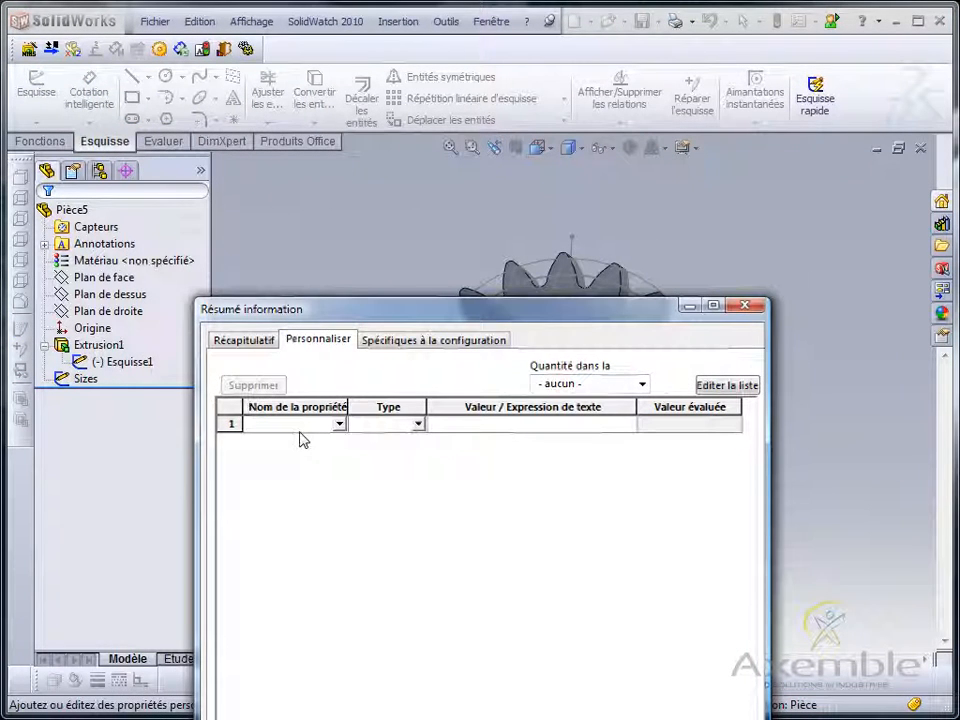
pyautogui.write('Type')
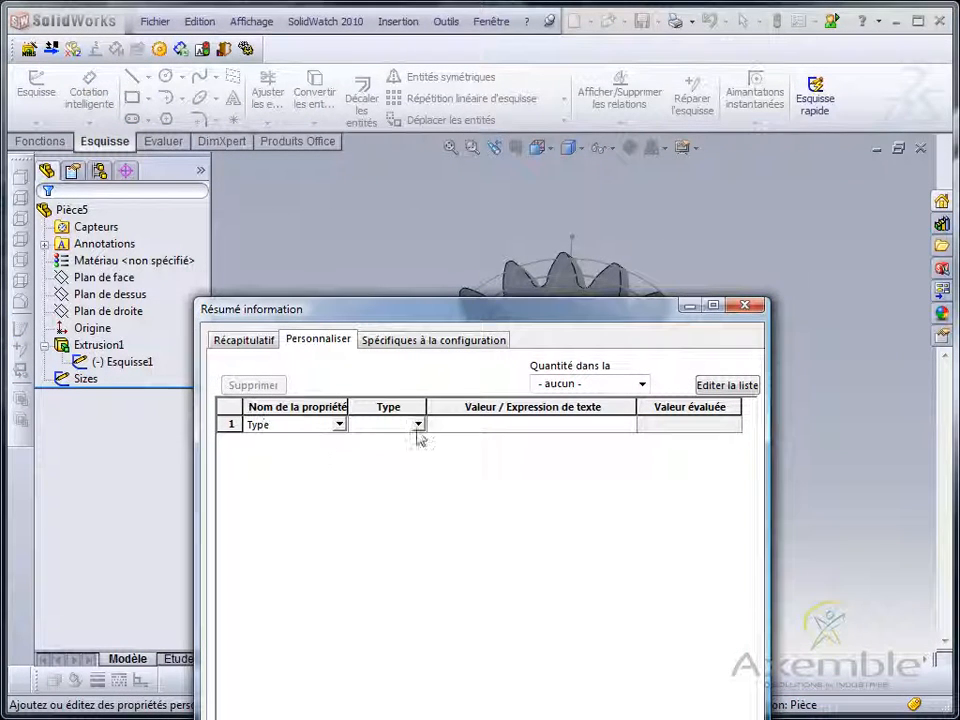
pyautogui.click(447, 425)
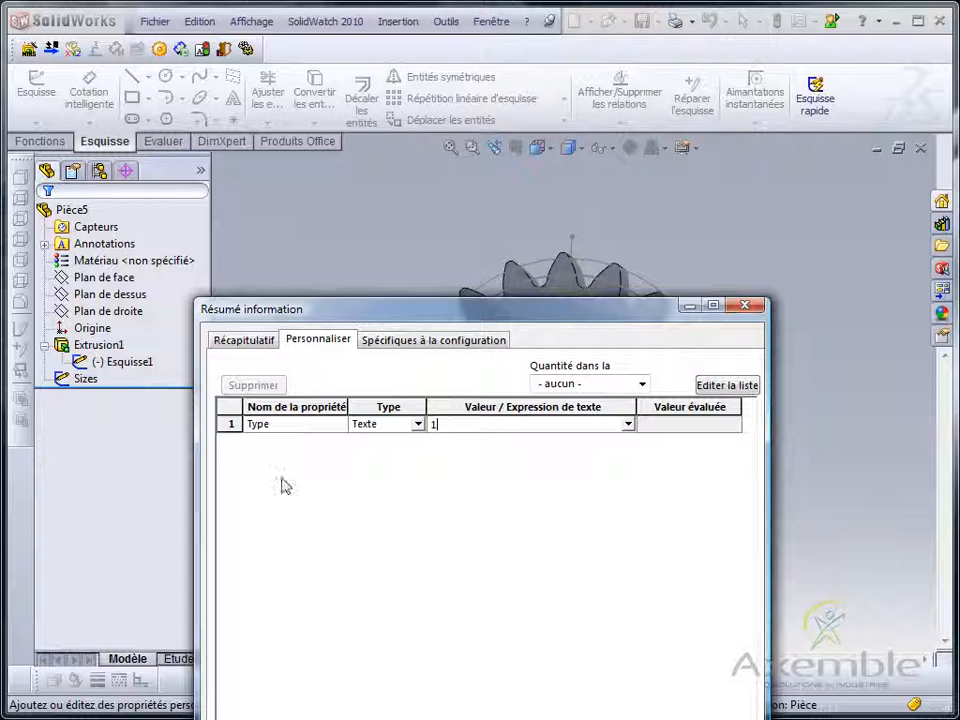
# - Add a text property Z with the value 17 and a third text property with the value 1
pyautogui.click(268, 440)
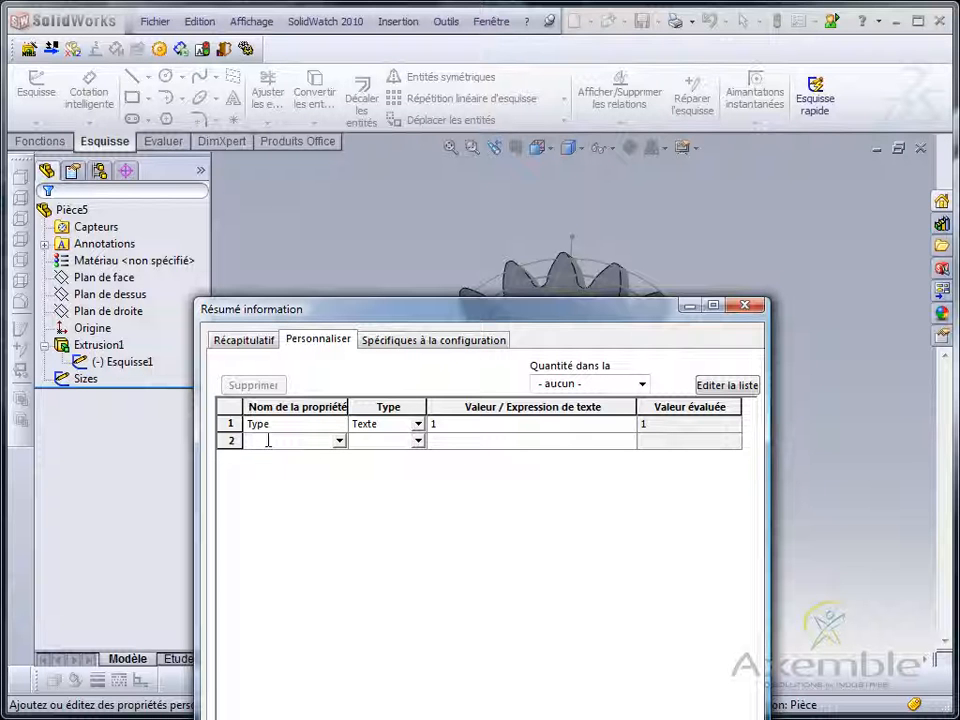
pyautogui.write('Z')
pyautogui.click(467, 439)
pyautogui.moveTo(465, 312); pyautogui.dragTo(115, 226)
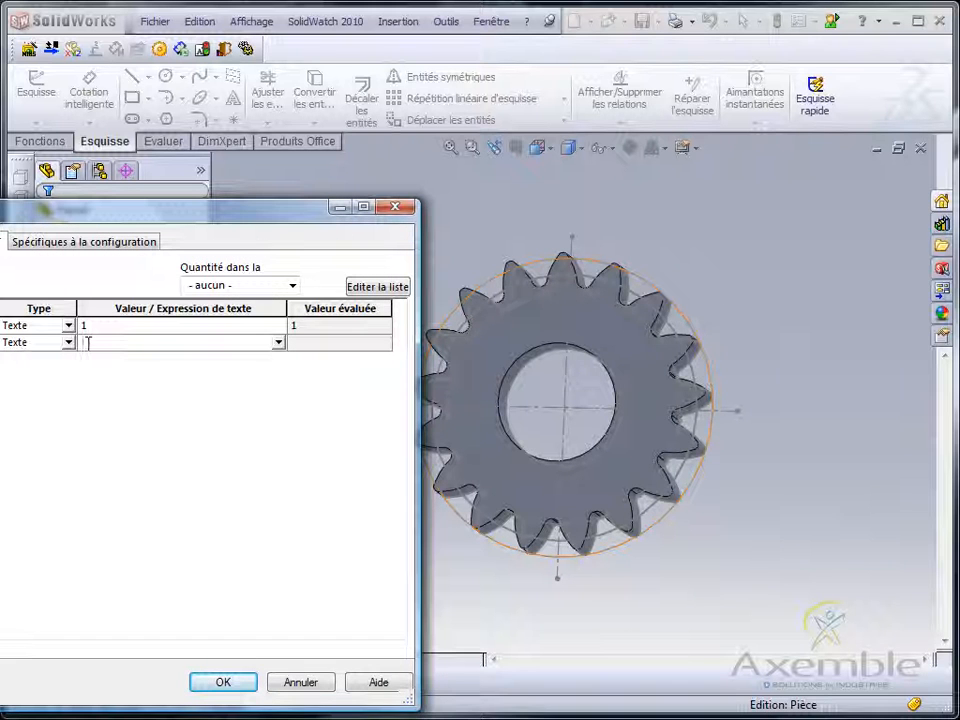
pyautogui.press('Return')
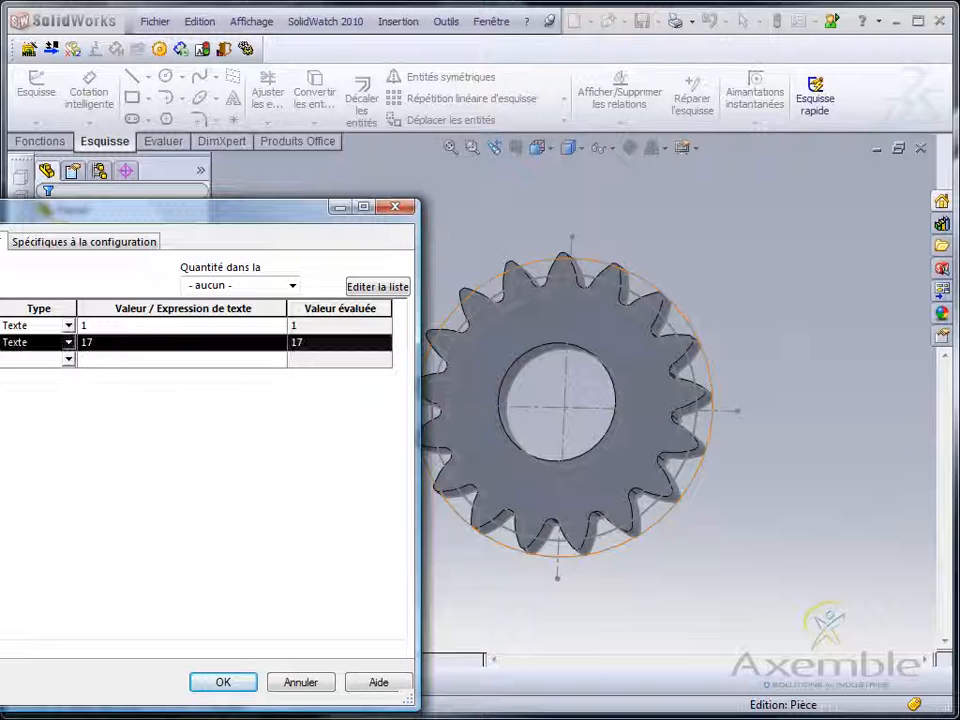
pyautogui.click(88, 359)
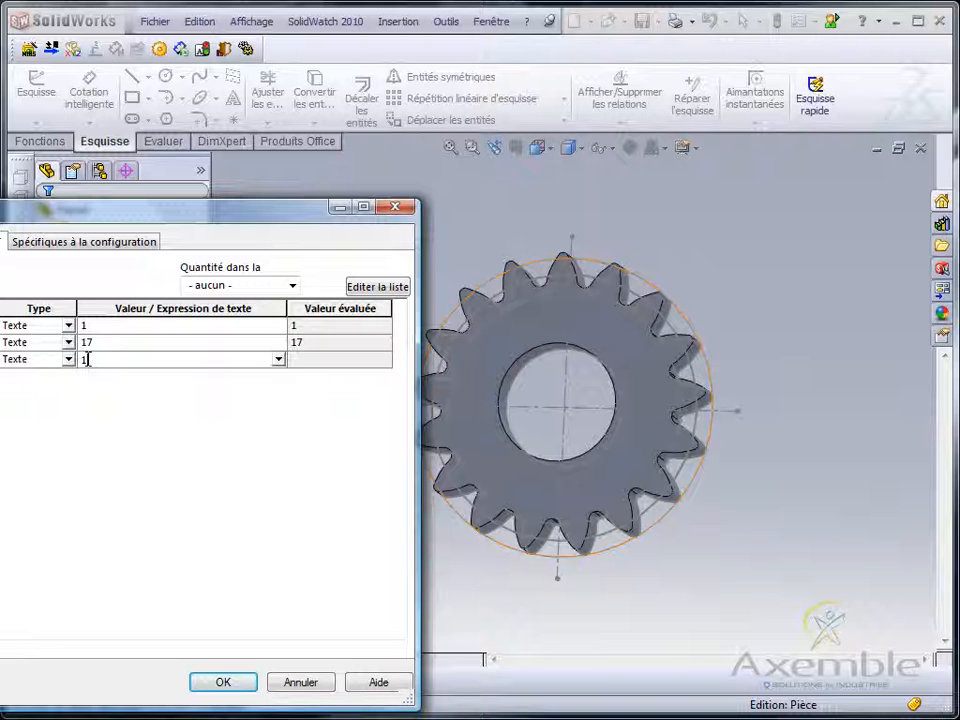
pyautogui.press('Return')
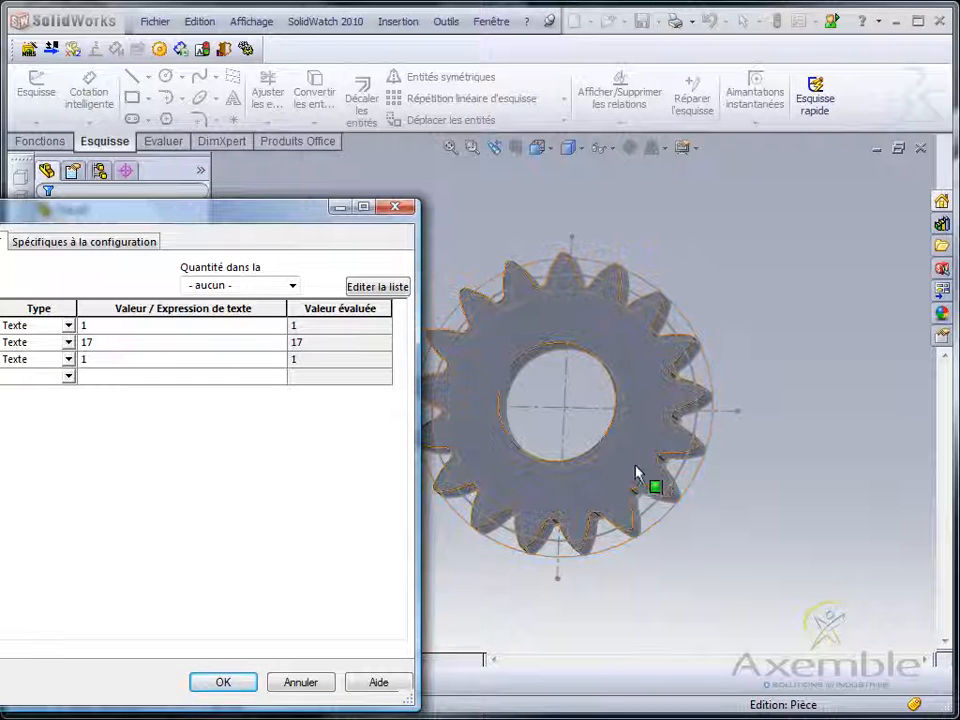
# - Display the Sizes sketch's dimensions for the value of the fourth text property, and close the file properties
pyautogui.click(697, 428)
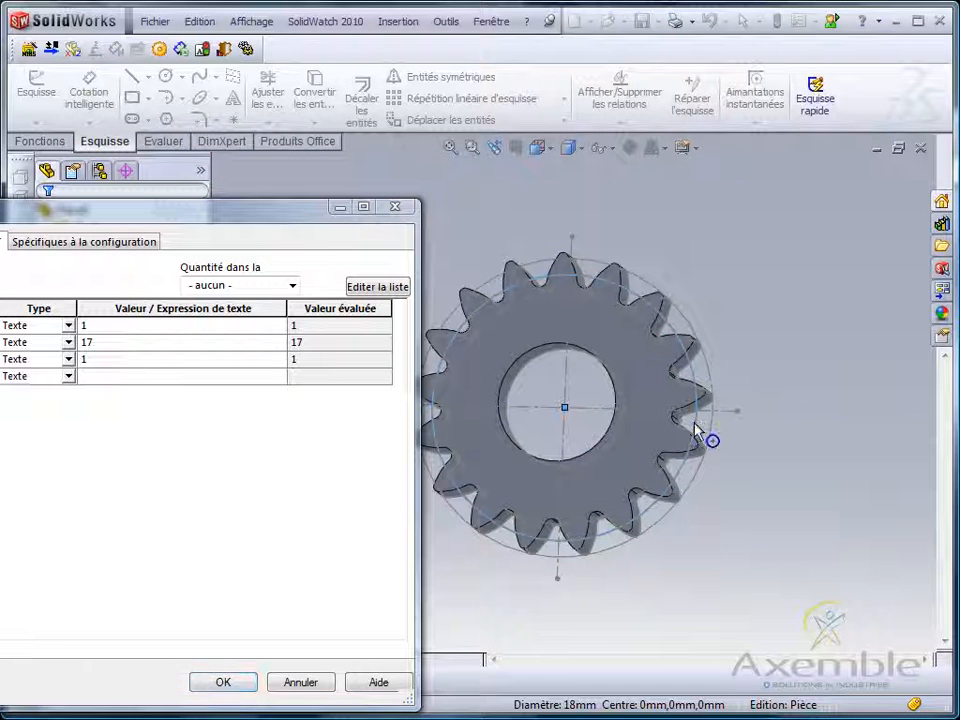
pyautogui.moveTo(178, 241); pyautogui.dragTo(0, 462)
pyautogui.doubleClick(85, 378)
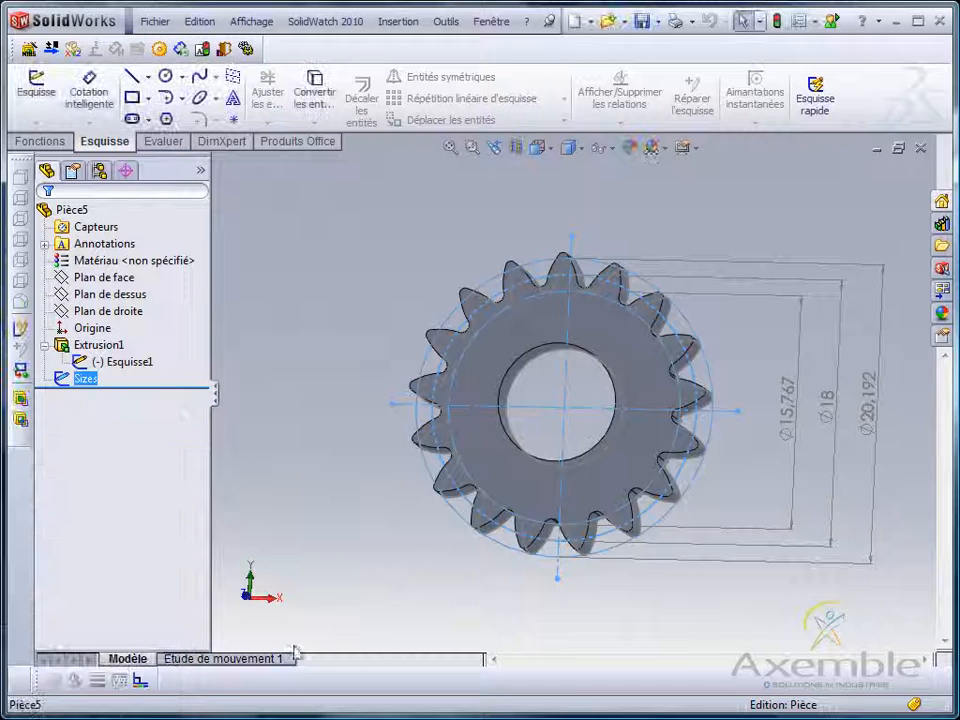
pyautogui.click(312, 542)
# - Start saving the part in the folder C:\Program Files (x86)\Axemble\SolidWatch 2010\Toolbar SolidWatch 2010\SW-Templates
pyautogui.click(155, 21)
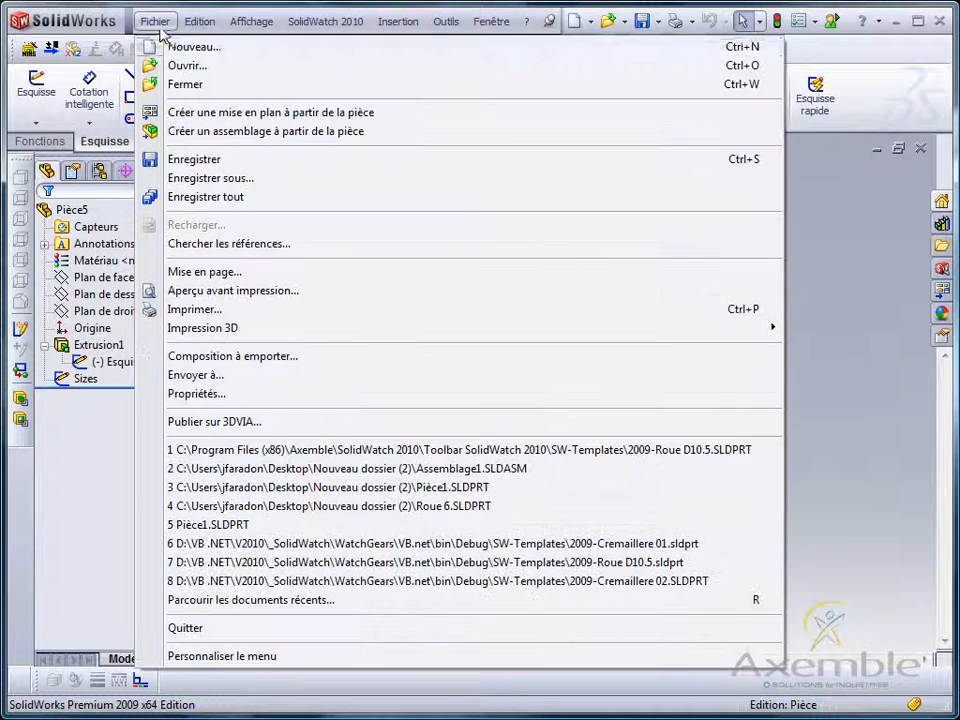
pyautogui.click(203, 197)
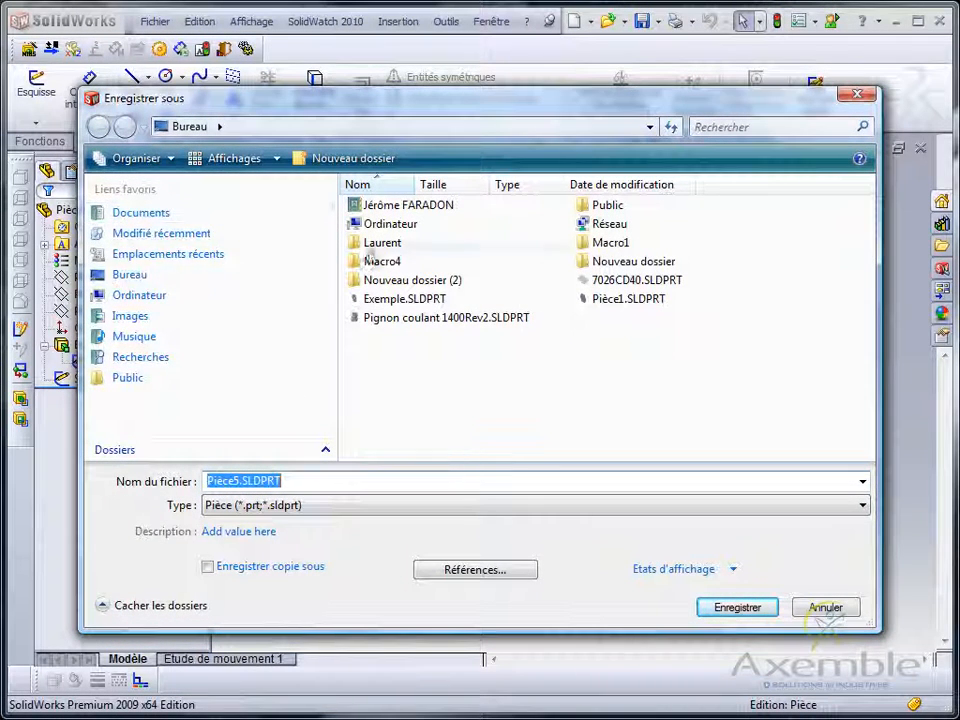
pyautogui.click(247, 125)
pyautogui.write('C:\\Program Files (x86)\\Axemble\\SolidWatch 2010\\Toolbar SolidWatch 2010\\SW-Templates')
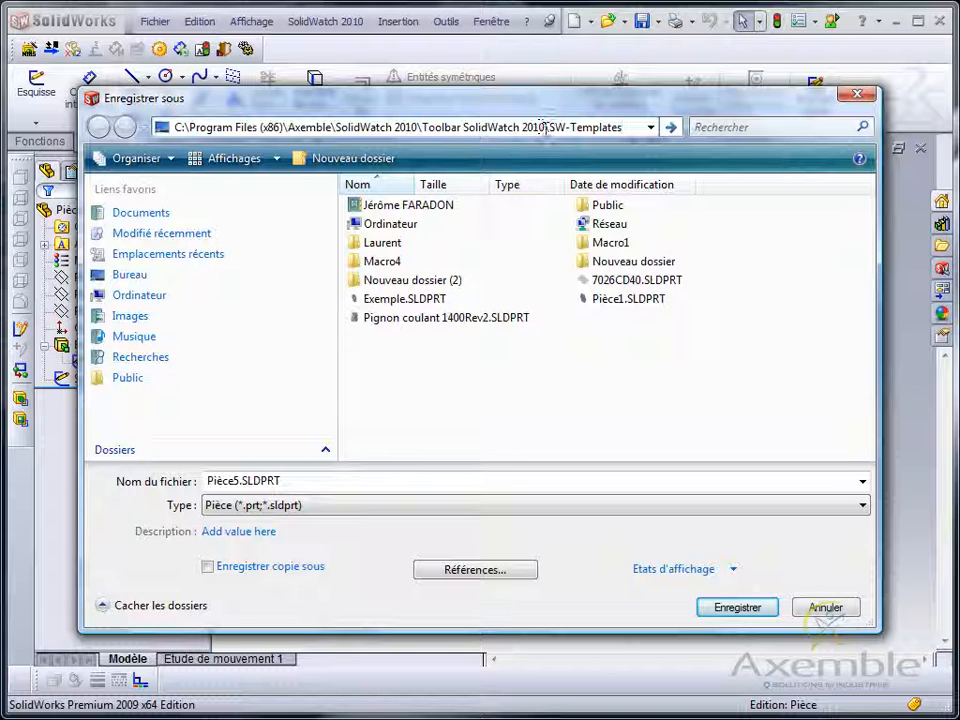
pyautogui.press('Return')
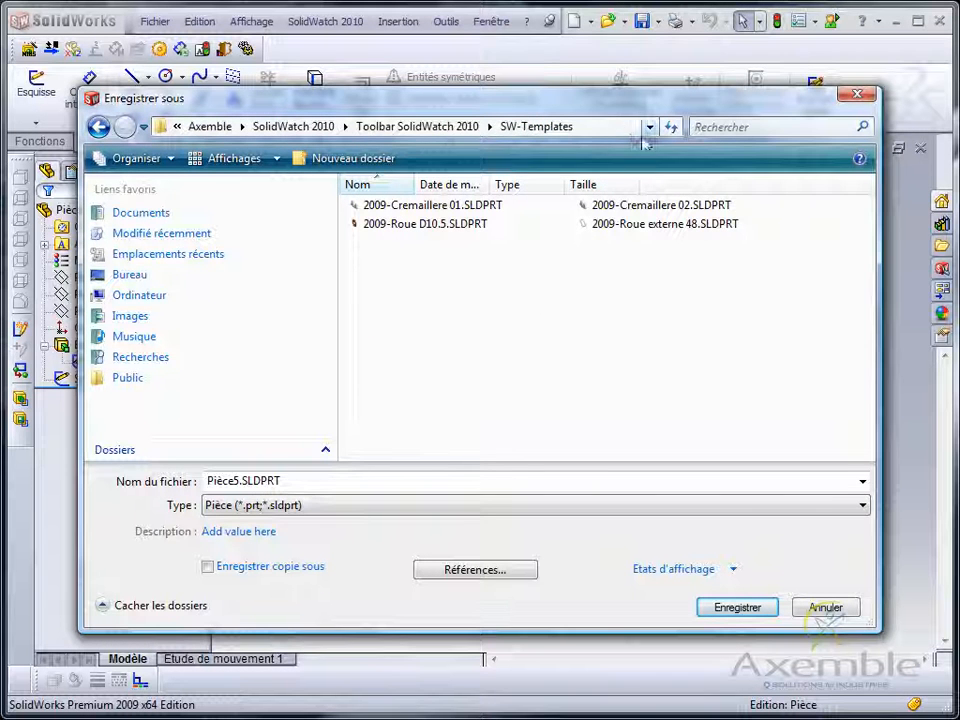
# - Name the part file Roue exemple and save it
pyautogui.doubleClick(302, 478)
pyautogui.write('Exe')
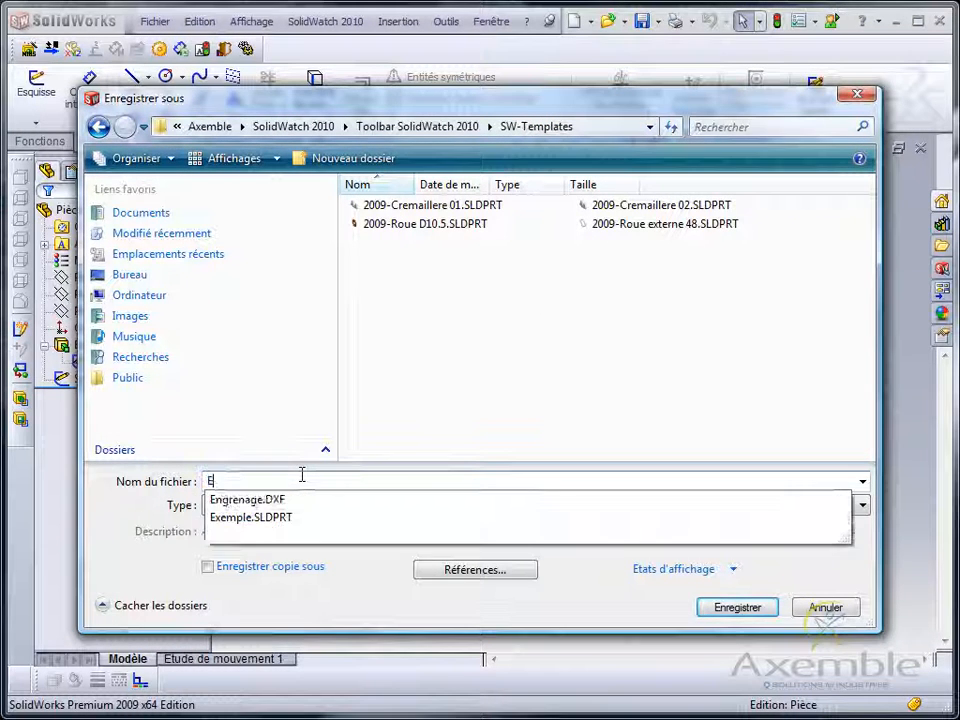
pyautogui.press('BackSpace')
pyautogui.press('BackSpace')
pyautogui.press('BackSpace')
pyautogui.write('Reo')
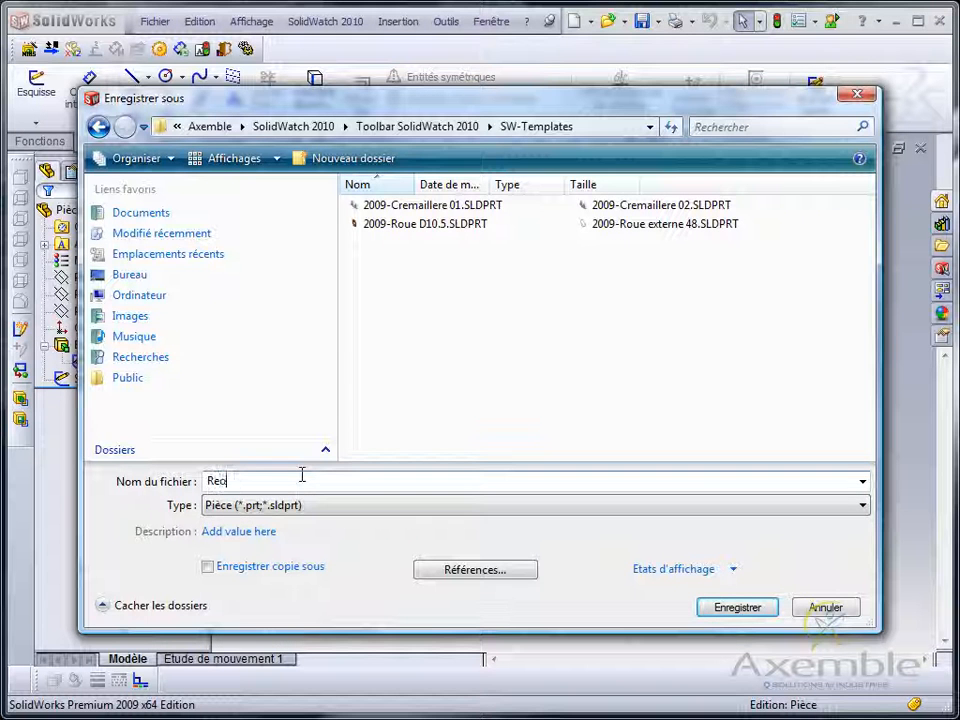
pyautogui.press('BackSpace')
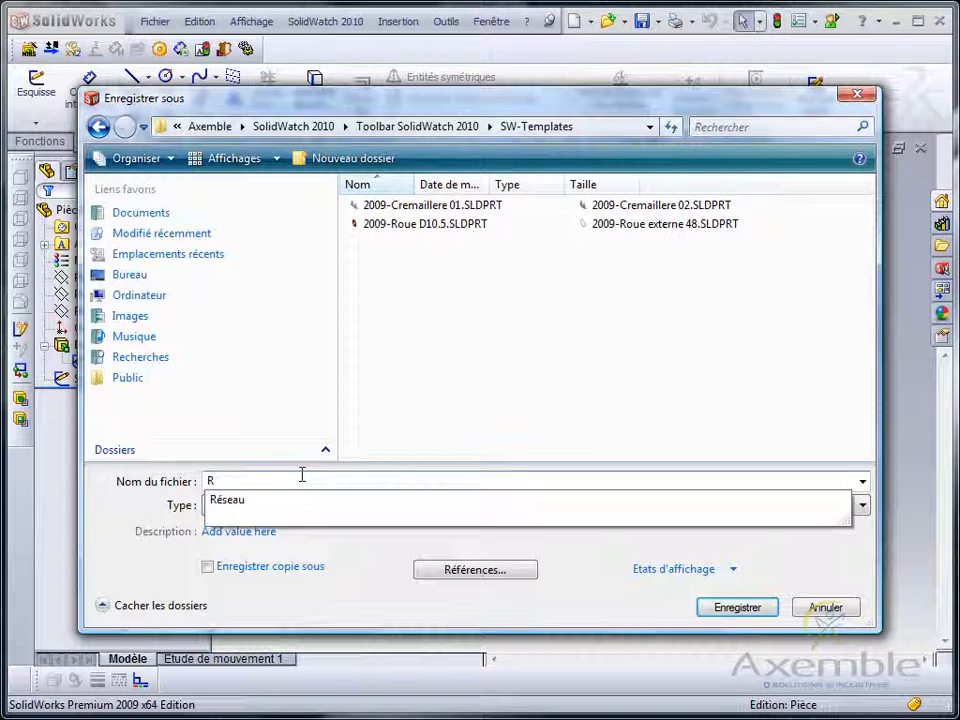
pyautogui.write('oue exemple')
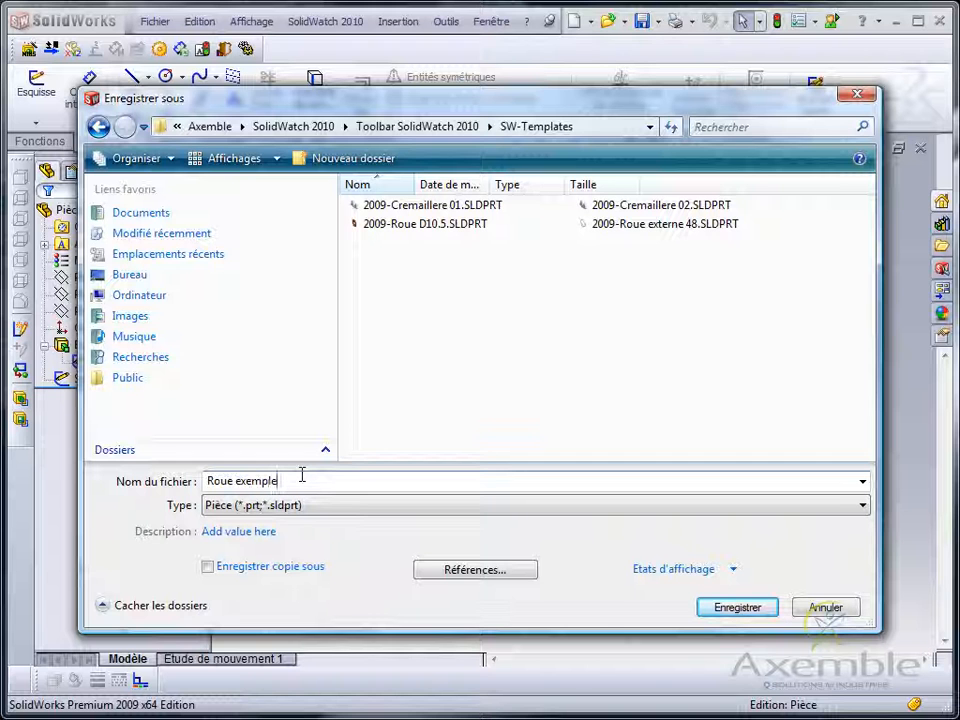
pyautogui.click(737, 608)
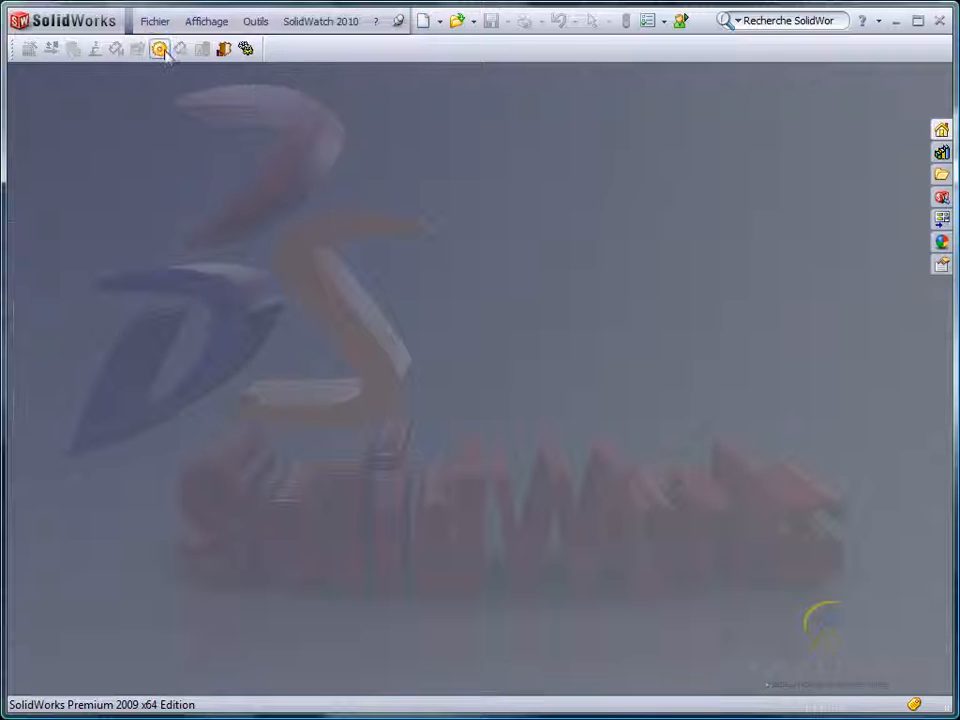
# - Open the Taillage de denture tool and choose Roue exemple as the cutting tool definition
pyautogui.click(160, 50)
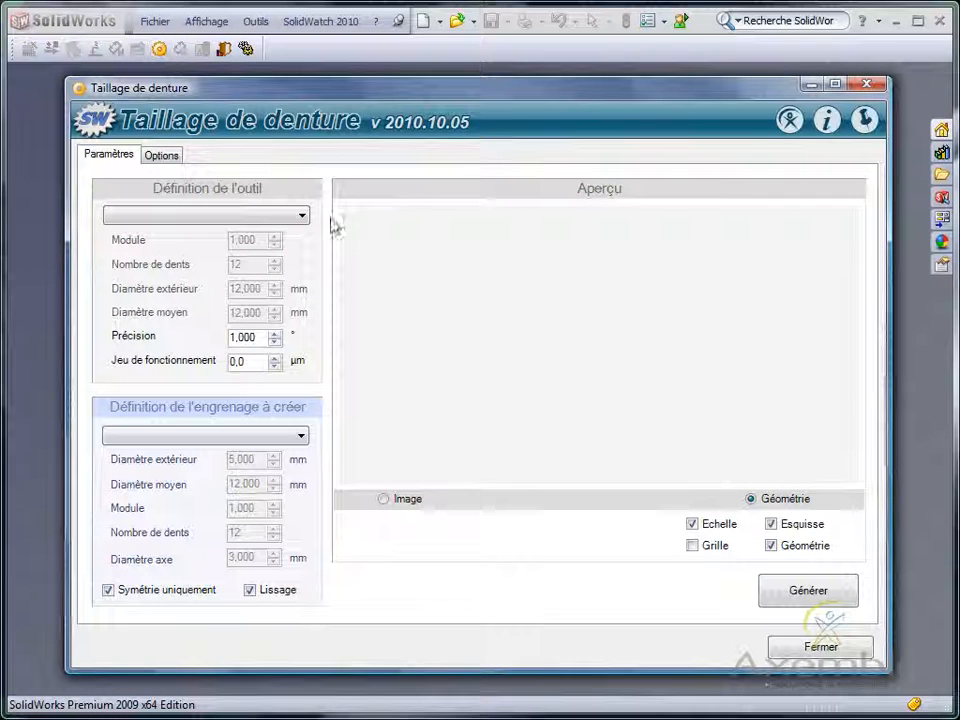
pyautogui.click(206, 216)
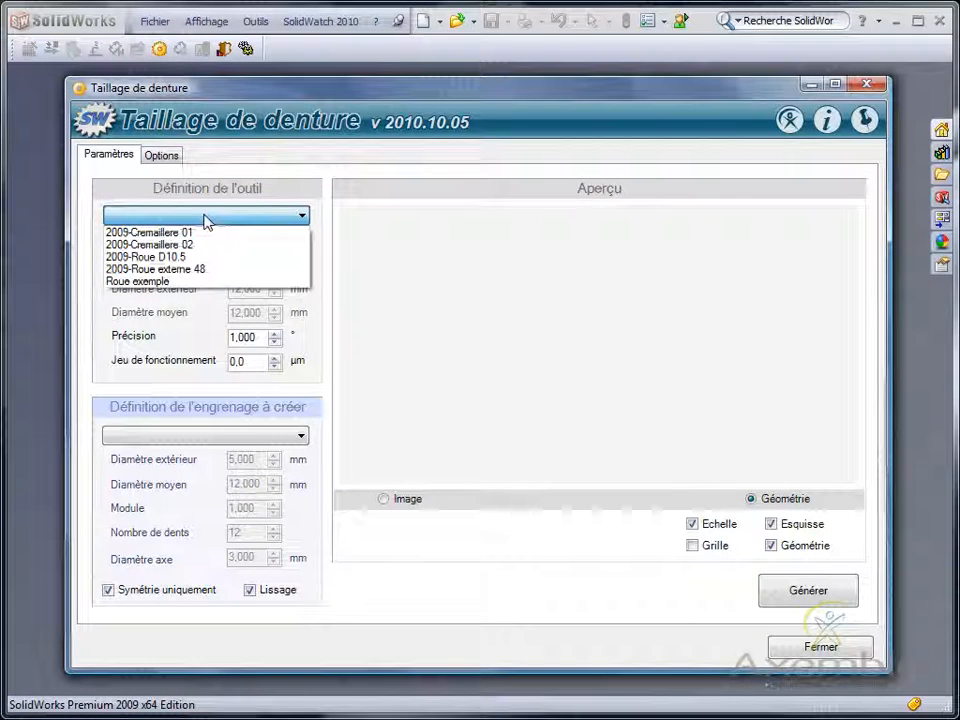
pyautogui.click(182, 282)
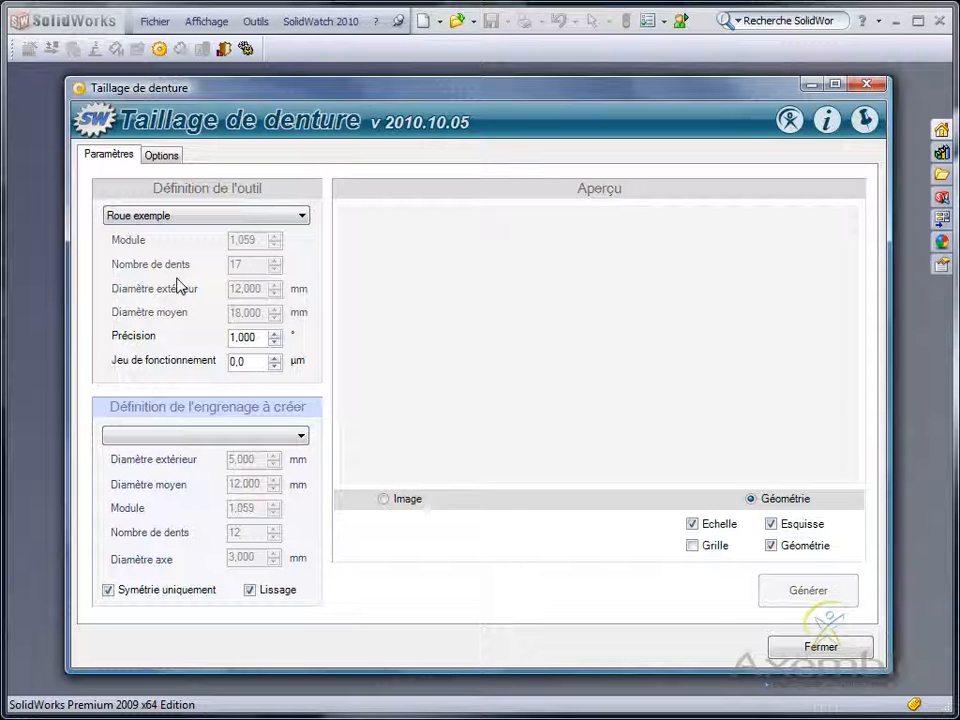
# - Try the grid and sketch display options on the tool preview, leaving both the sketch and the grid shown
pyautogui.click(692, 545)
pyautogui.click(712, 545)
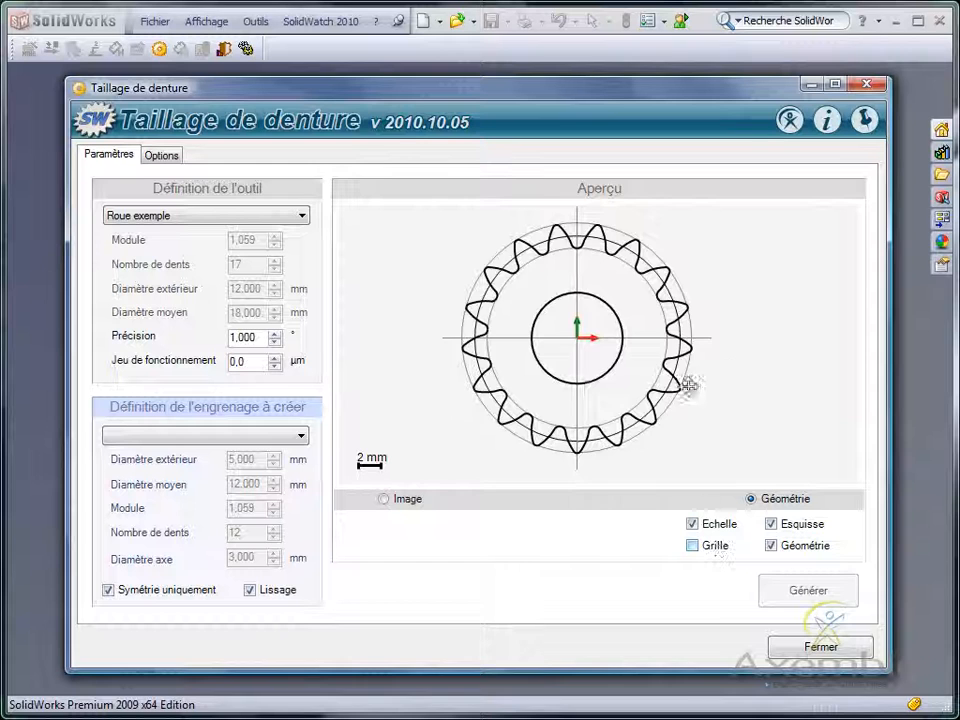
pyautogui.click(801, 530)
pyautogui.click(802, 531)
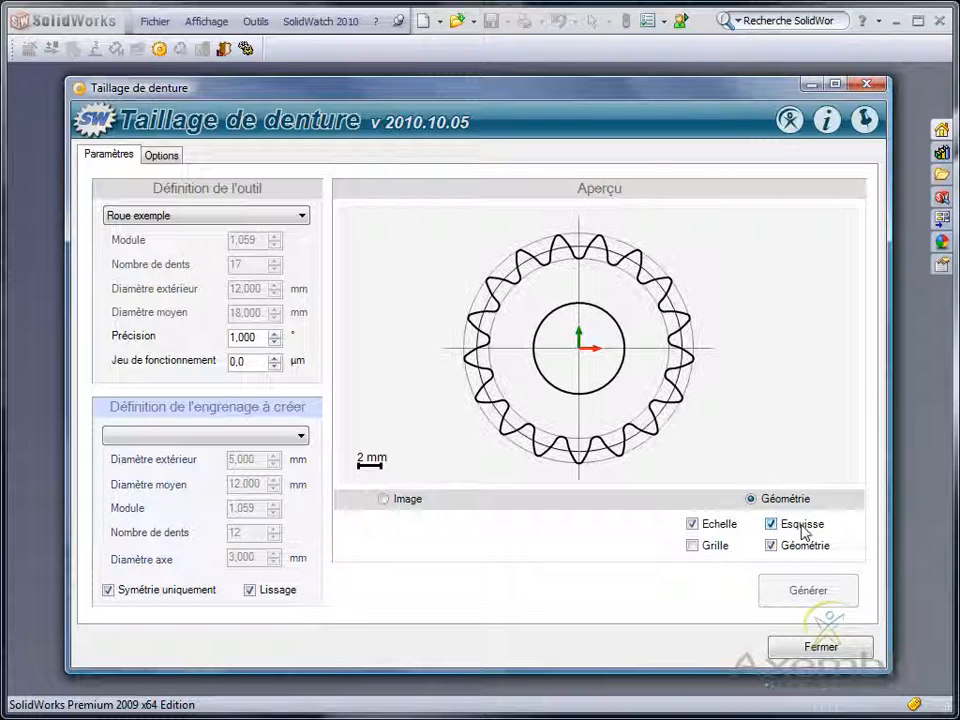
pyautogui.click(803, 532)
pyautogui.click(801, 531)
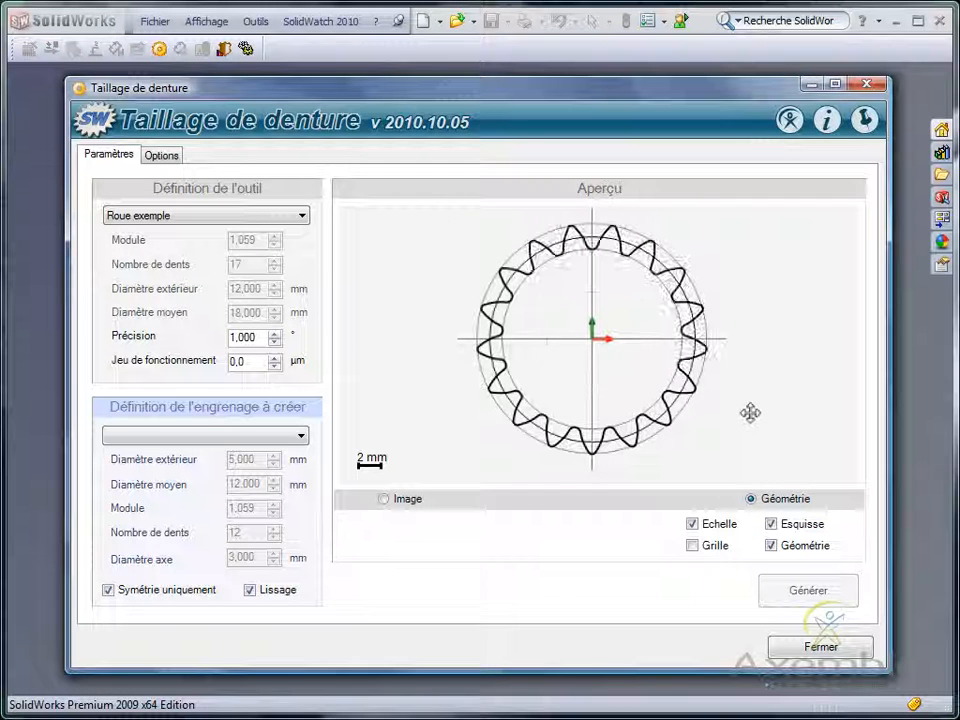
pyautogui.click(692, 546)
pyautogui.moveTo(675, 446); pyautogui.dragTo(699, 395)
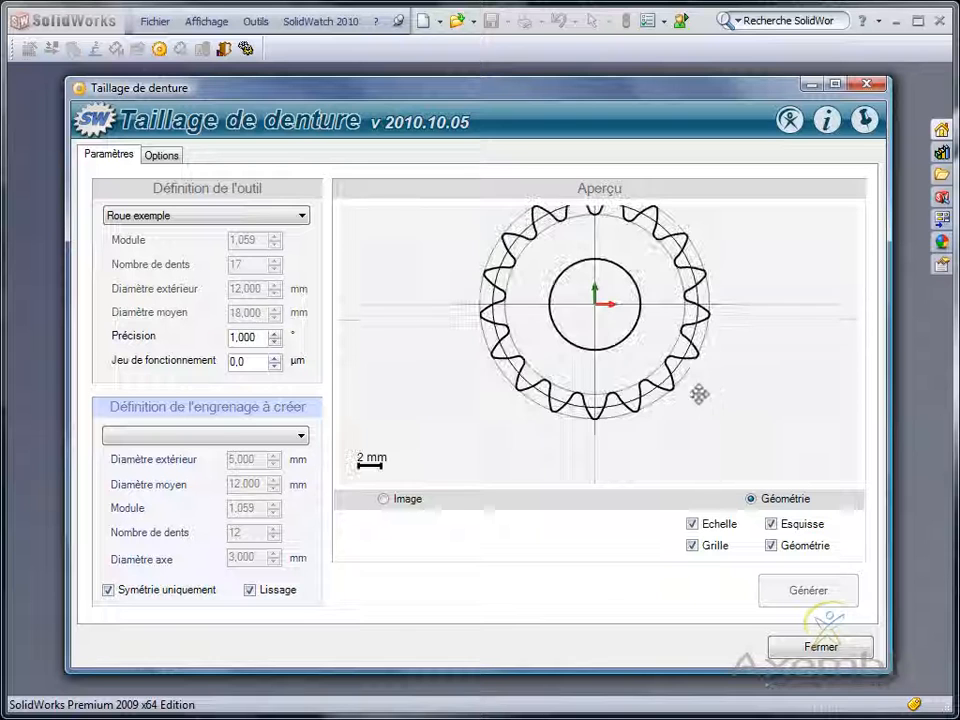
# - Set the gear to create to Crémaillere and generate its teeth with the chosen tool
pyautogui.click(216, 437)
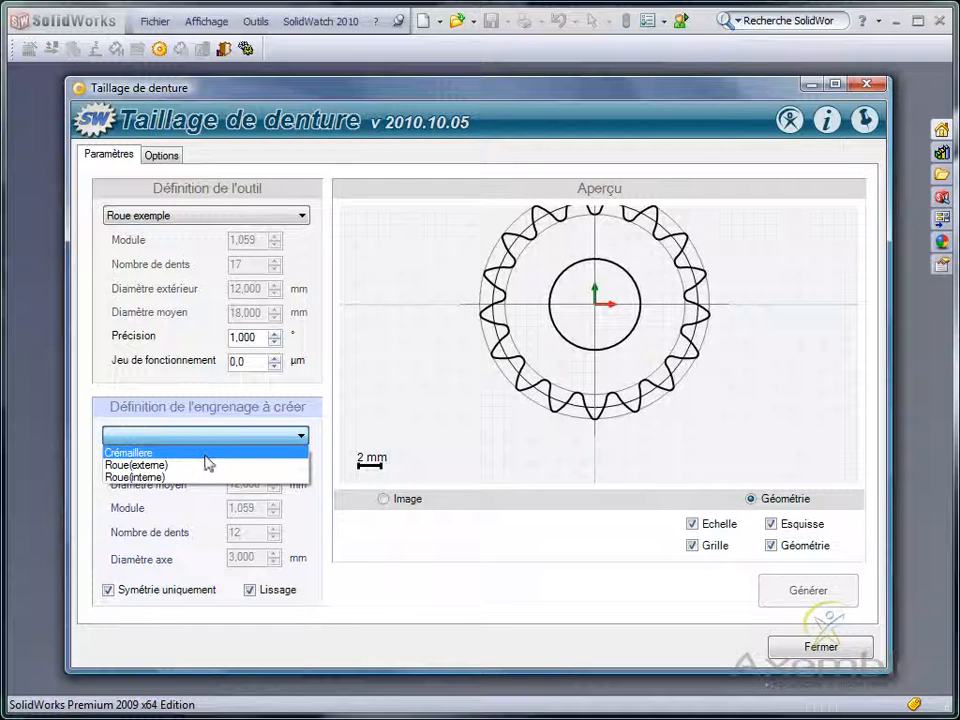
pyautogui.click(206, 455)
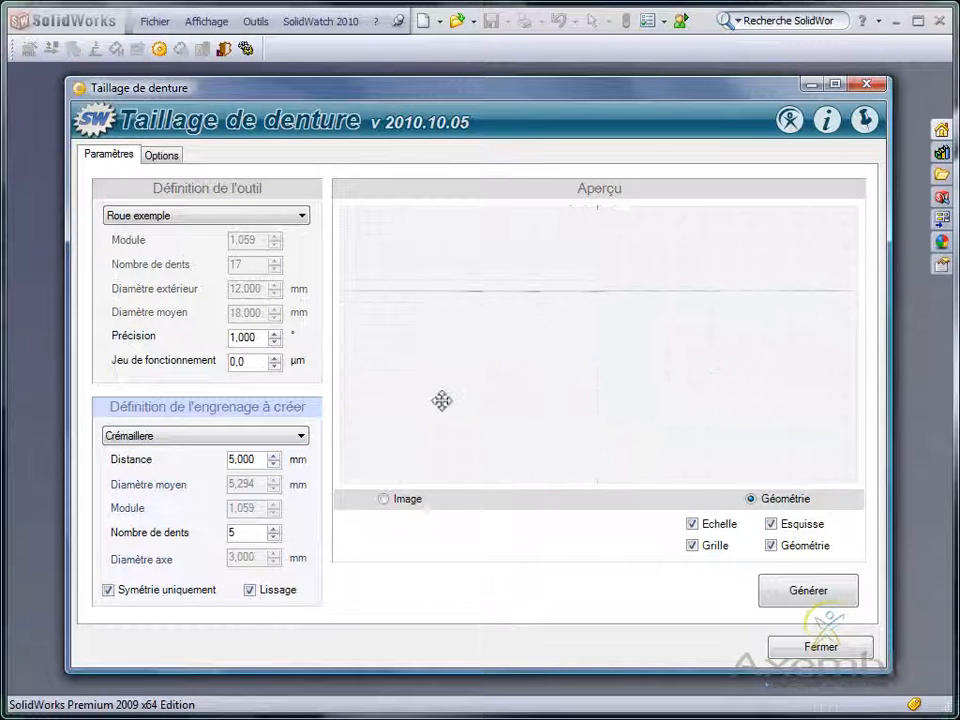
pyautogui.click(803, 591)
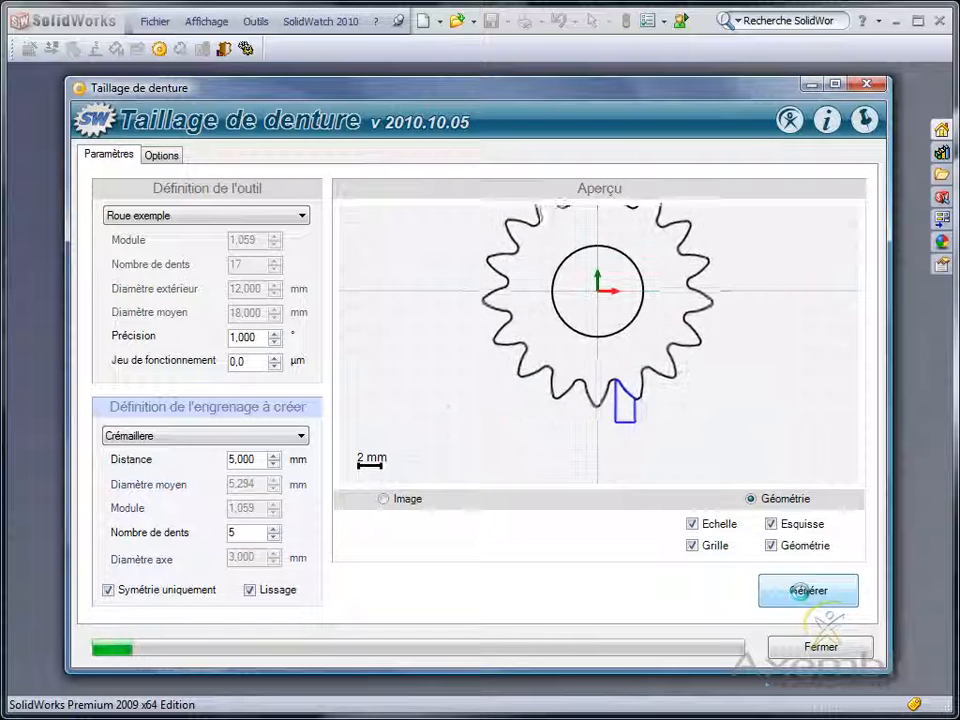